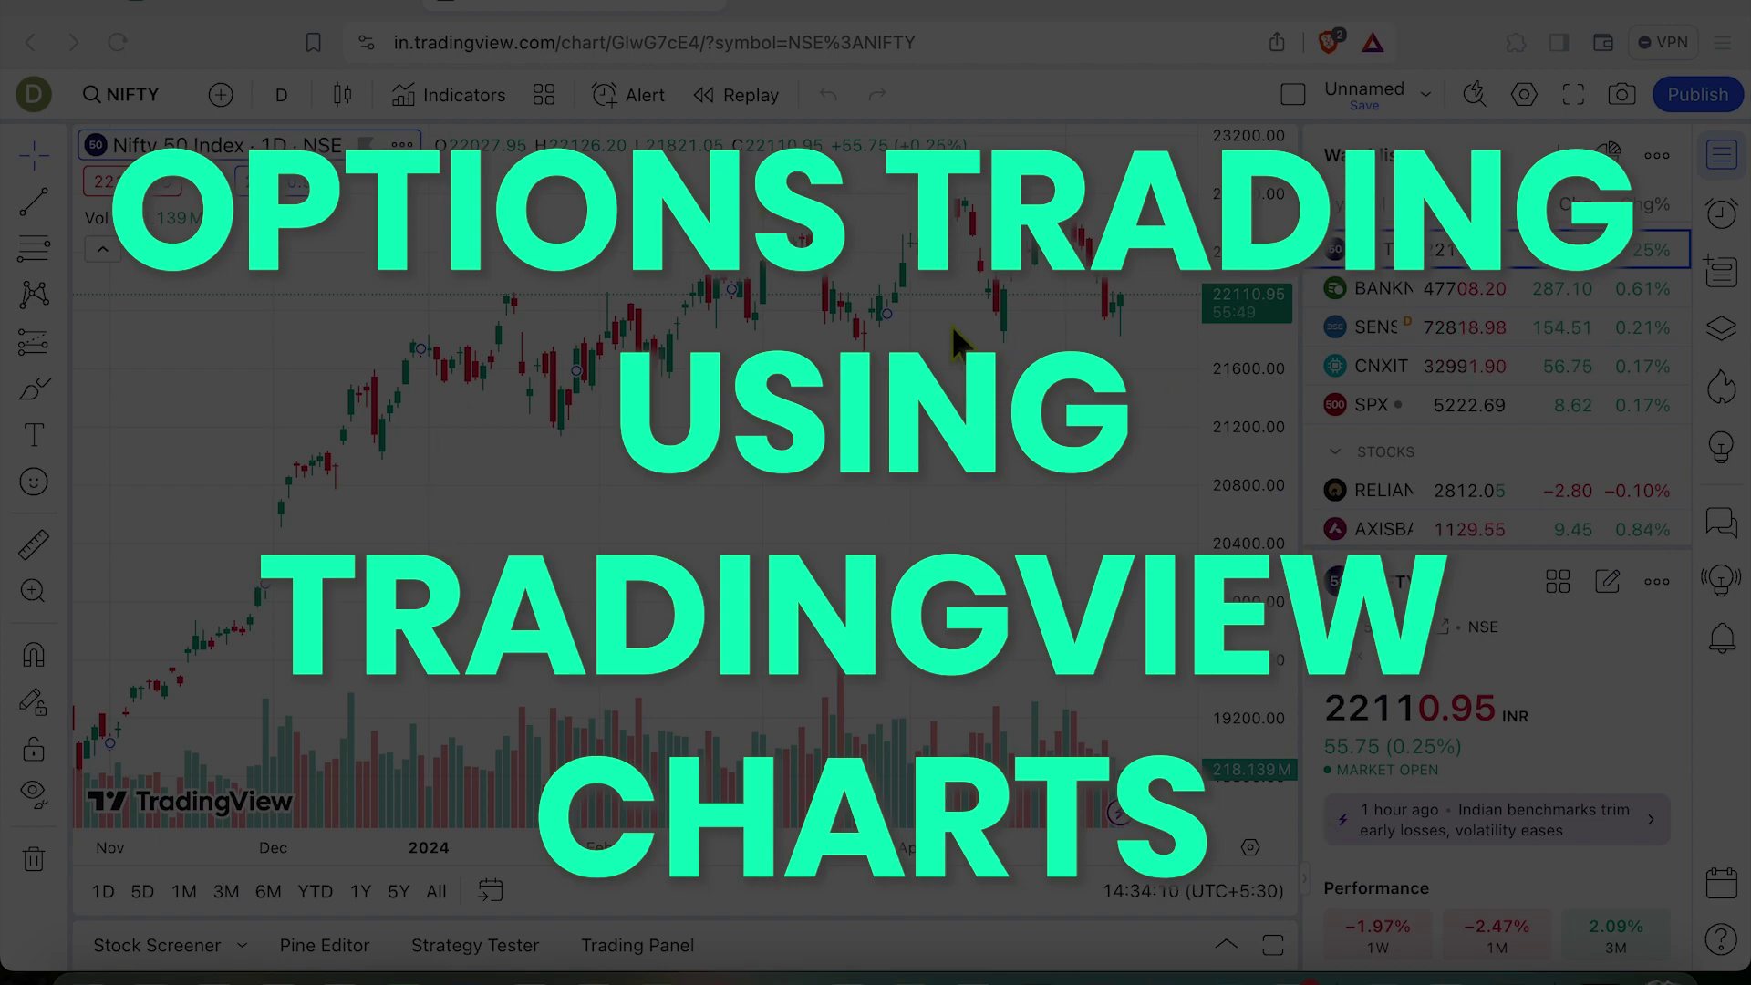
# - Zoom the NIFTY 50 daily chart's time axis in to span roughly February to June
pyautogui.scroll(3, 1107, 310)
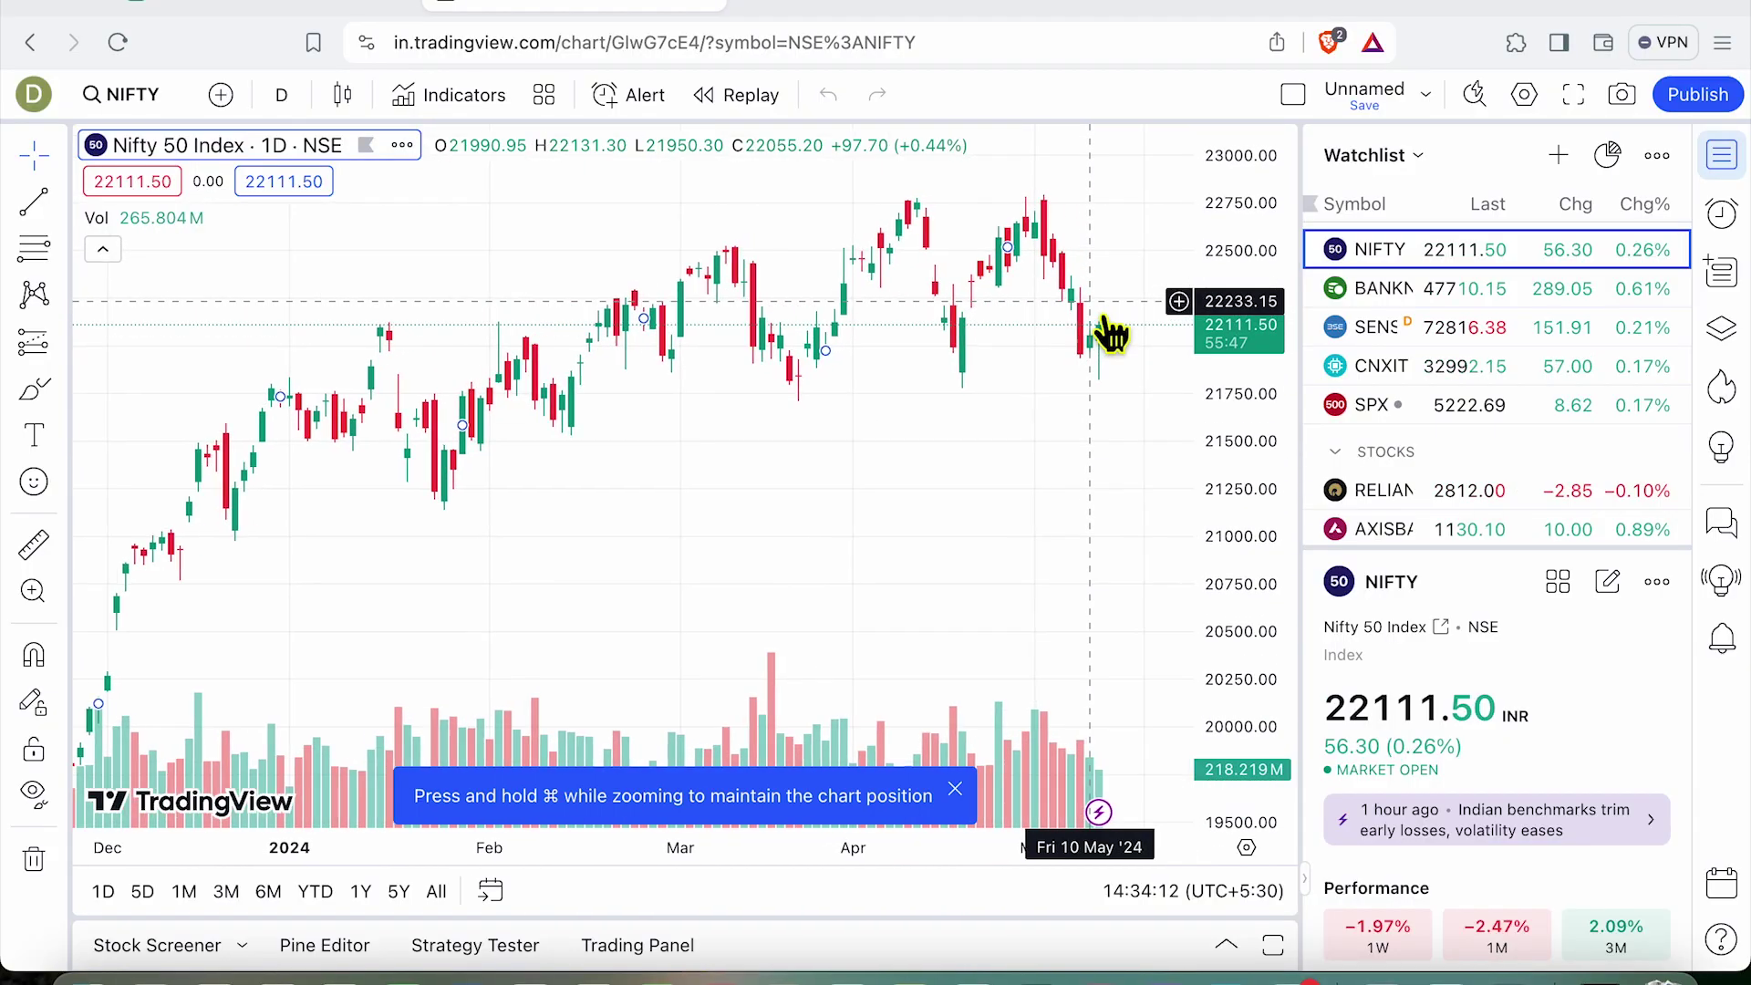
pyautogui.scroll(5, 1109, 336)
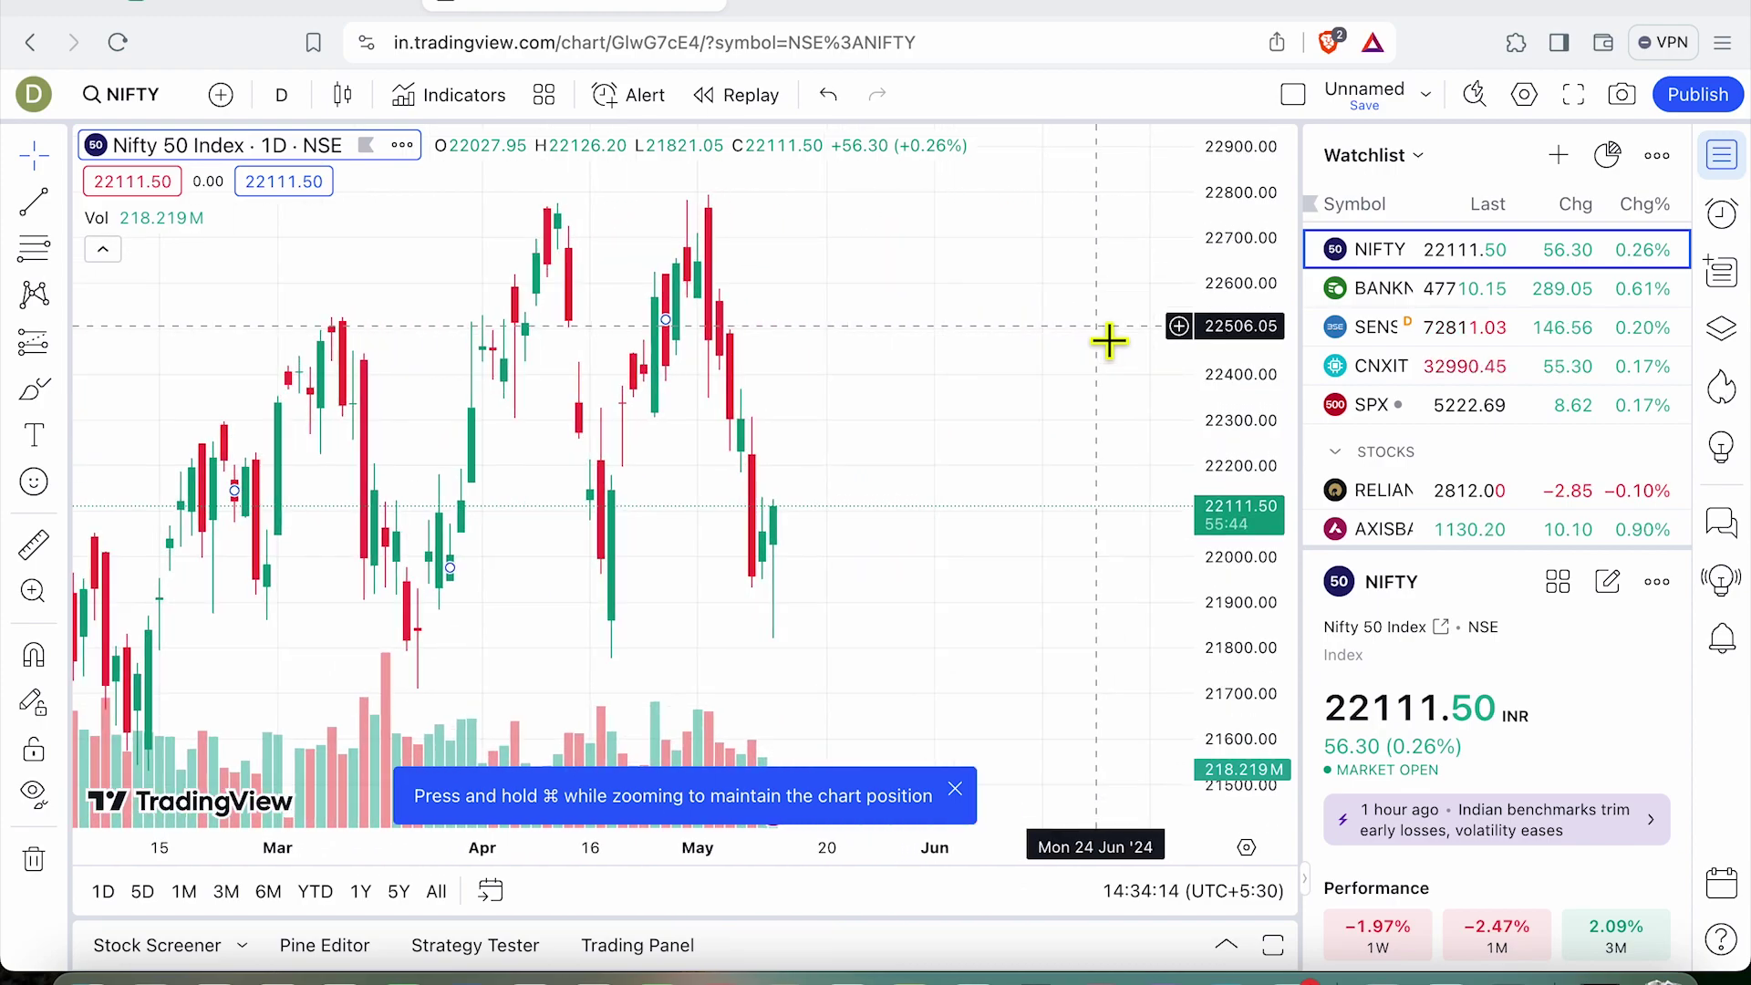
pyautogui.scroll(-2, 1108, 340)
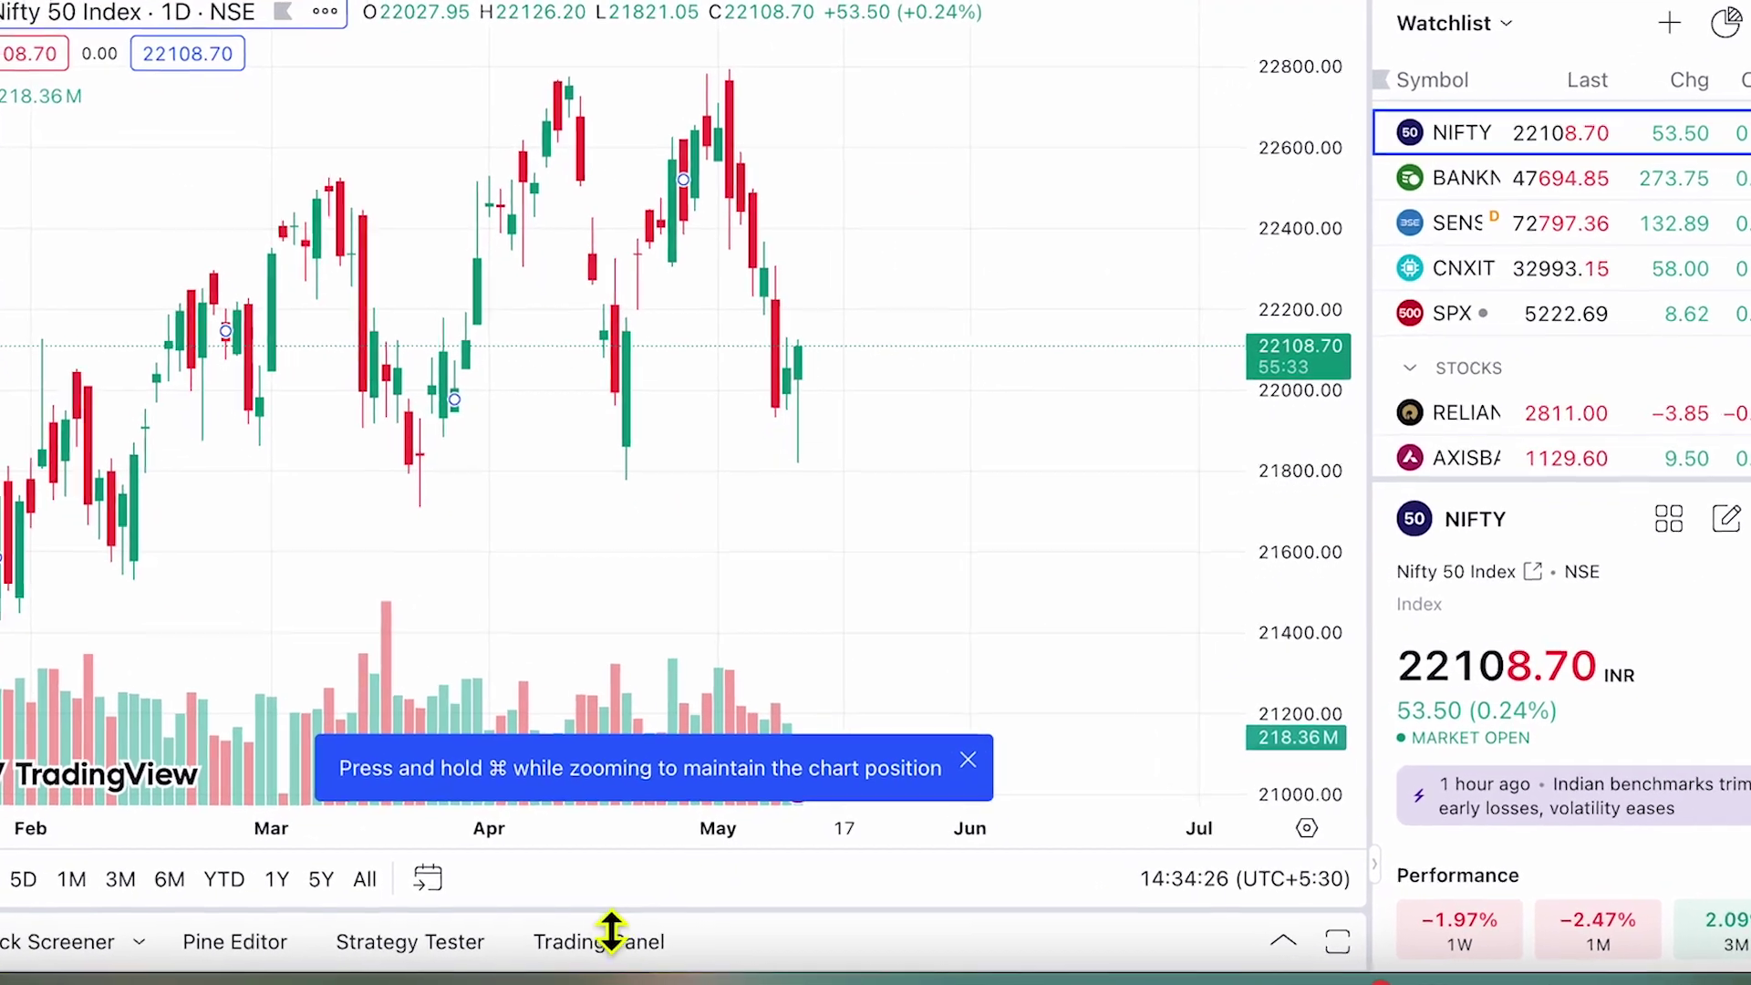
# - Choose Dhan in the Trading Panel broker grid and connect, bringing up Dhan's QR login page
pyautogui.click(576, 950)
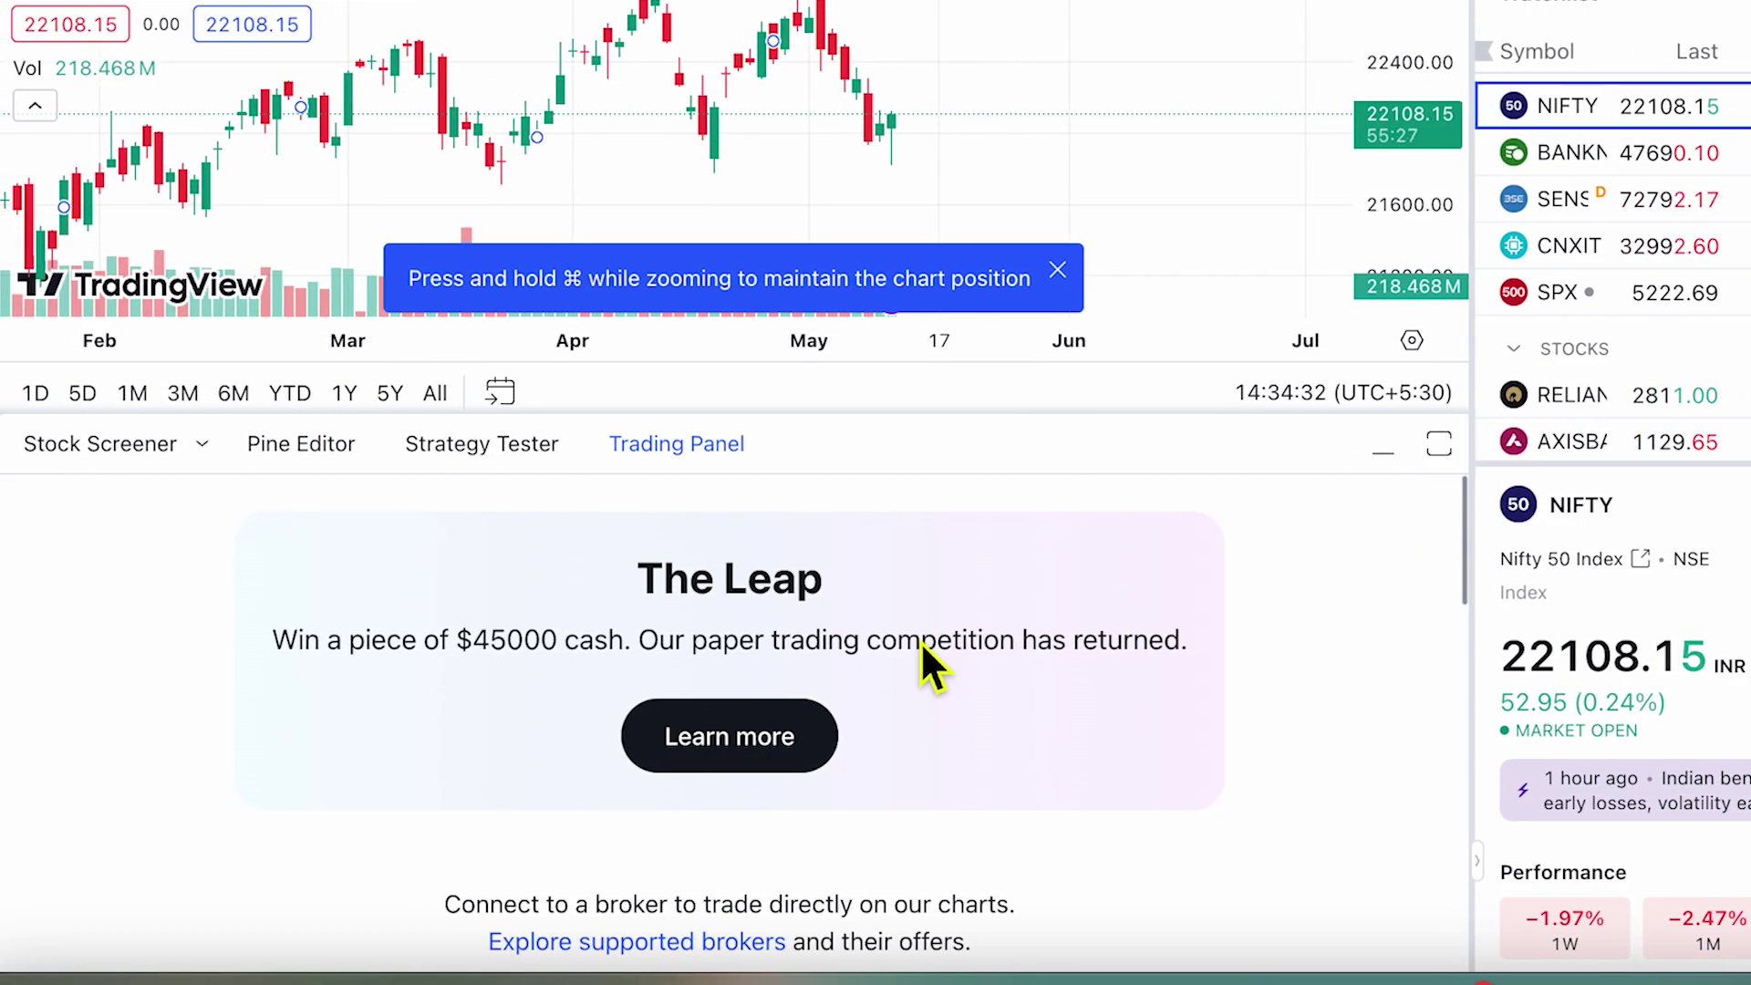
pyautogui.scroll(-8, 921, 642)
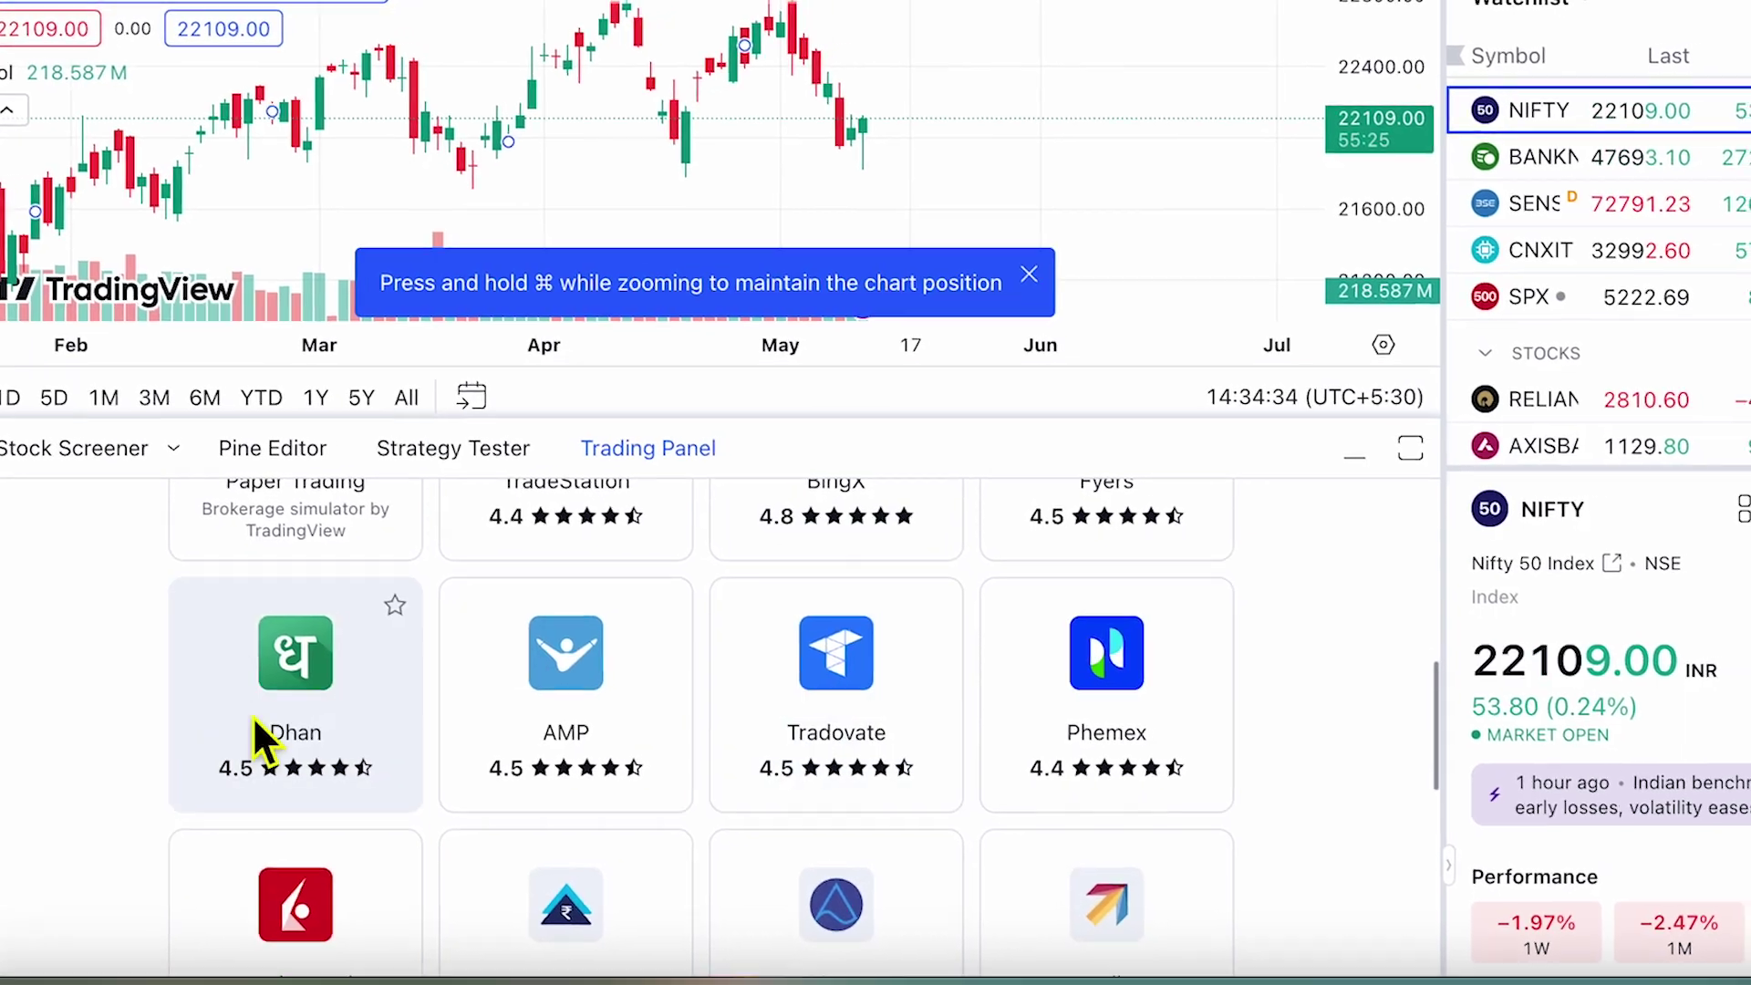
pyautogui.click(239, 676)
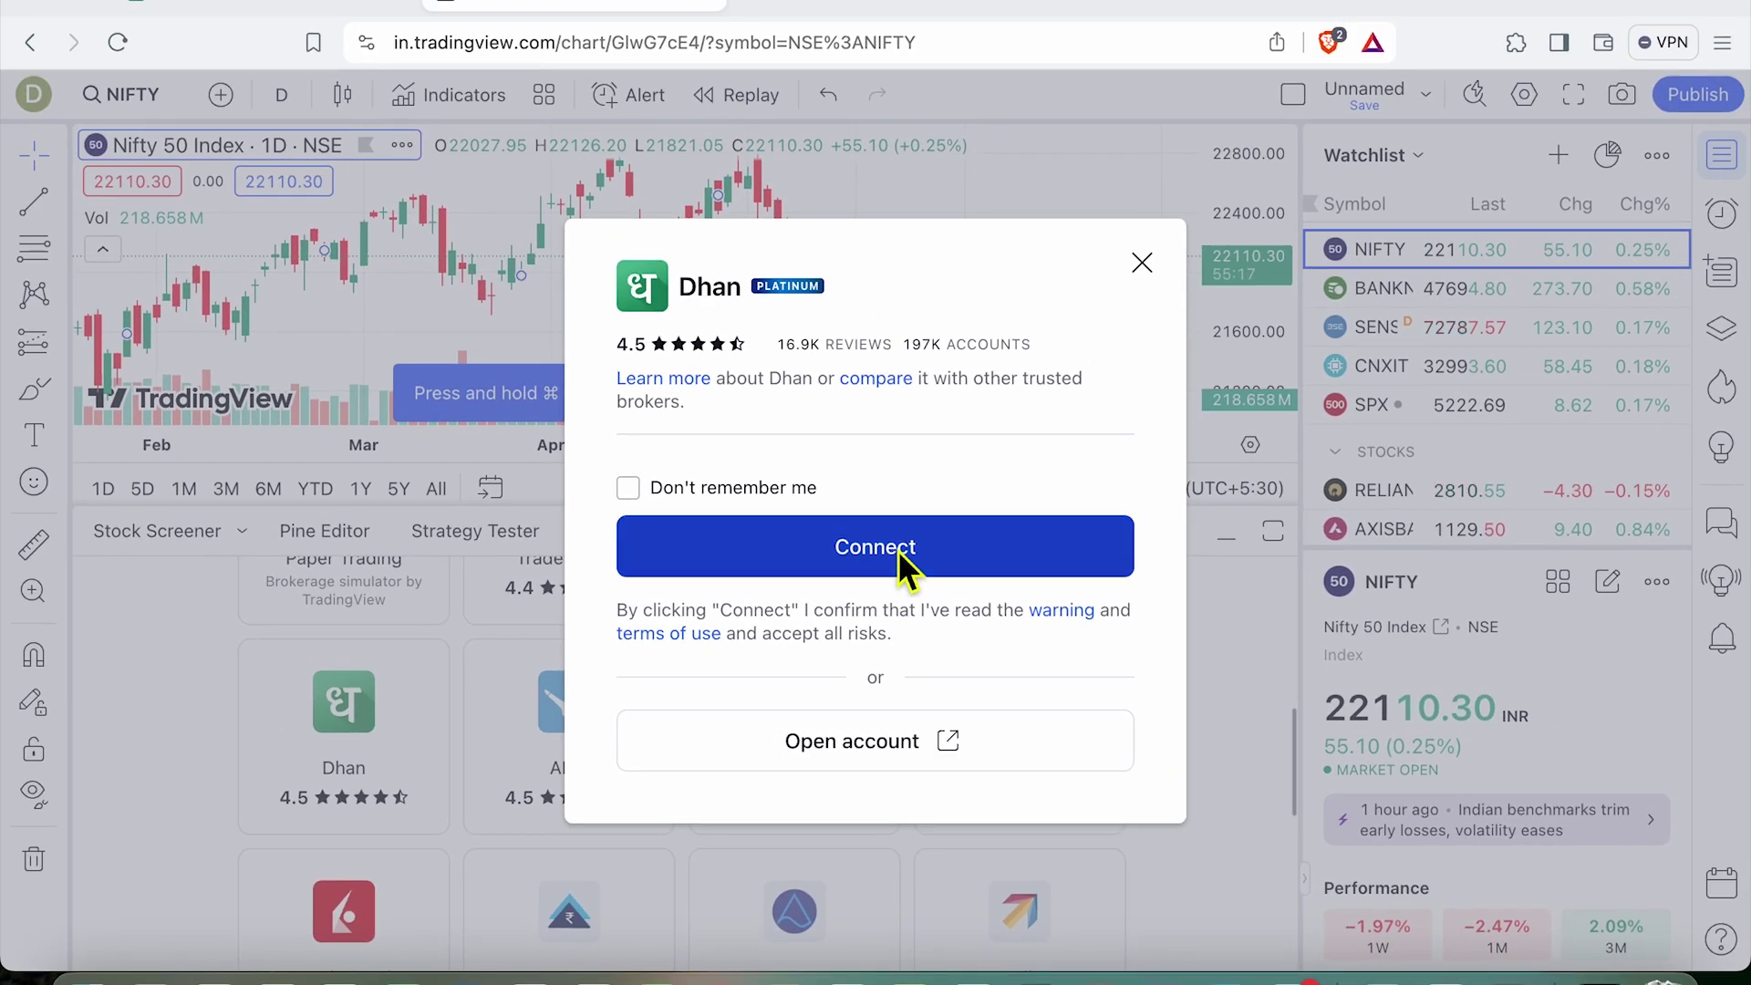
pyautogui.click(898, 550)
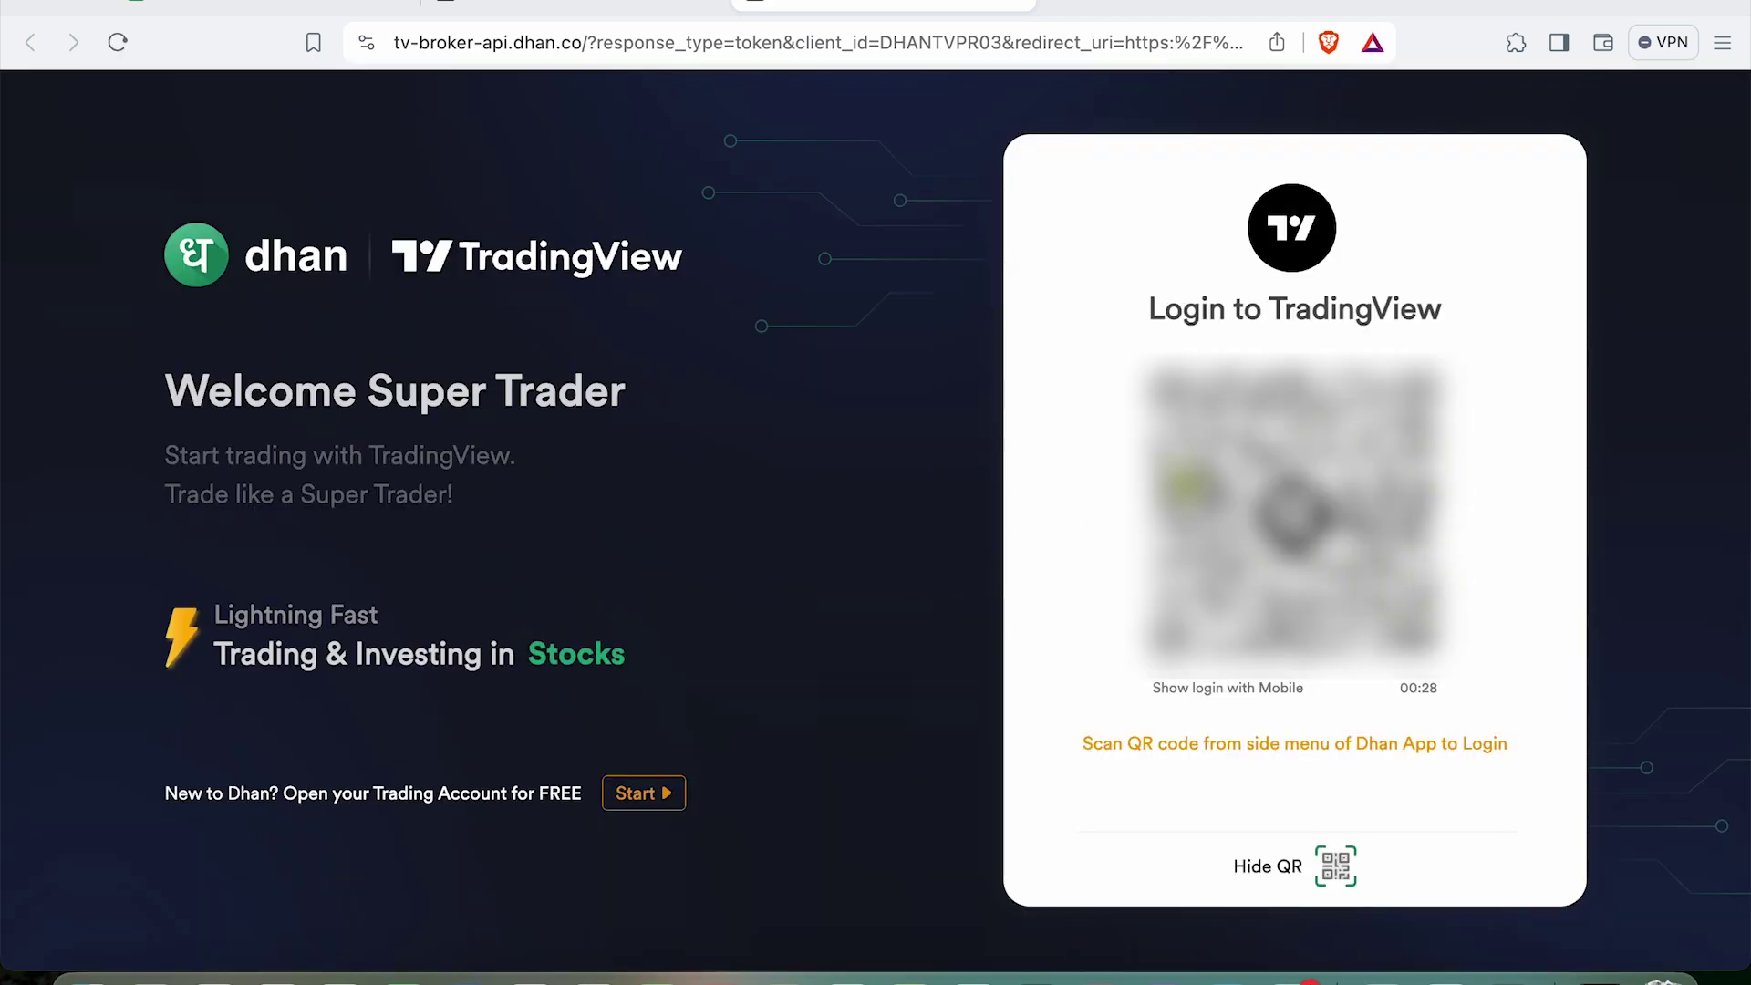
# - Log in to Dhan via the QR code and hide the QR view, leaving a 128801.00 balance
pyautogui.click(1334, 866)
pyautogui.click(1343, 866)
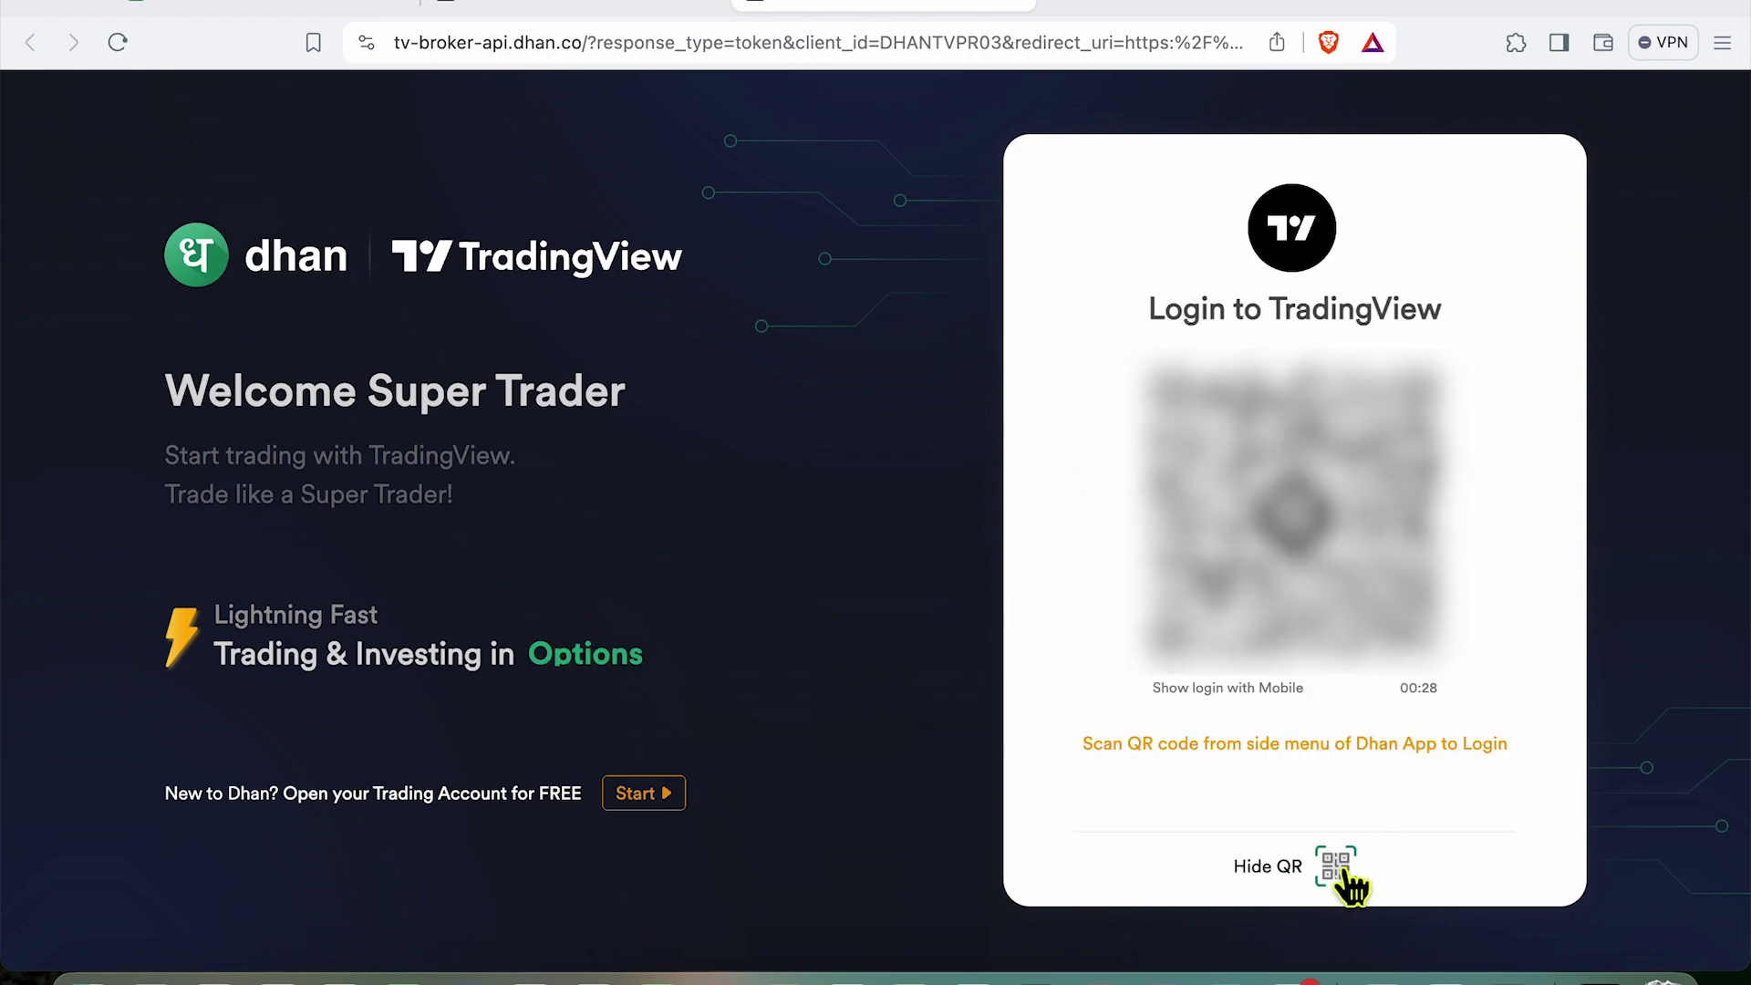
pyautogui.click(1343, 868)
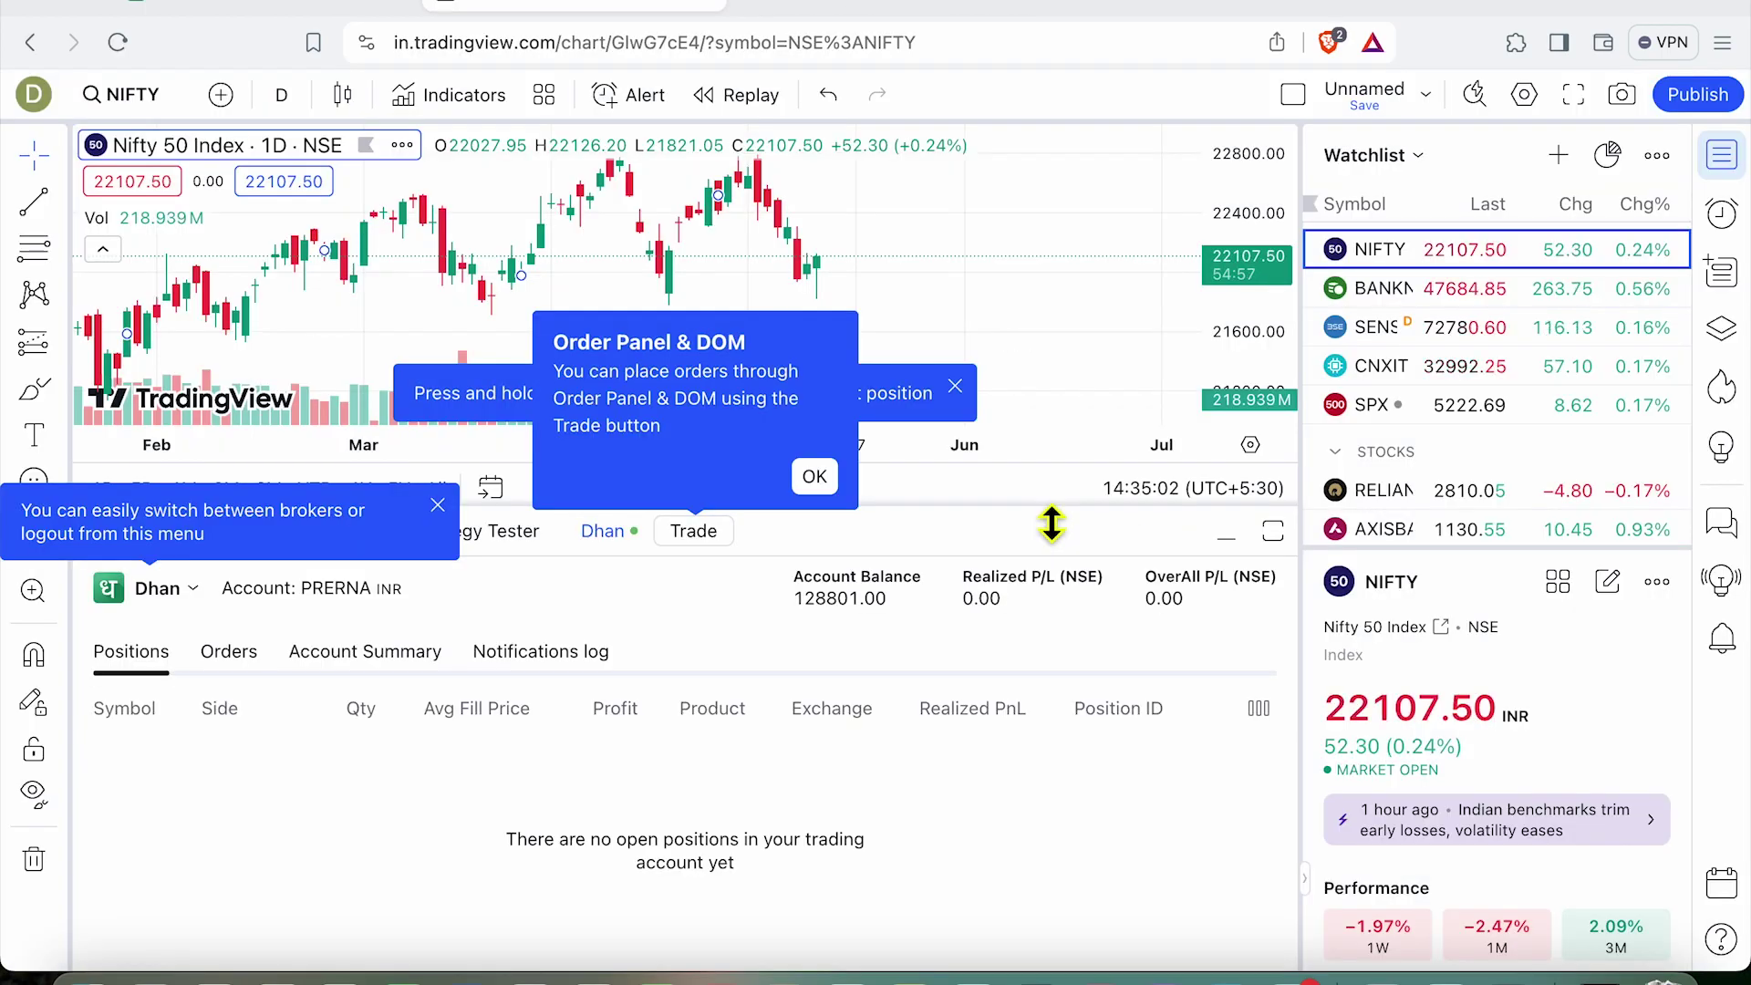
# - Dismiss the broker tips and show the Account Summary with 128801 available for investing
pyautogui.click(815, 476)
pyautogui.click(815, 476)
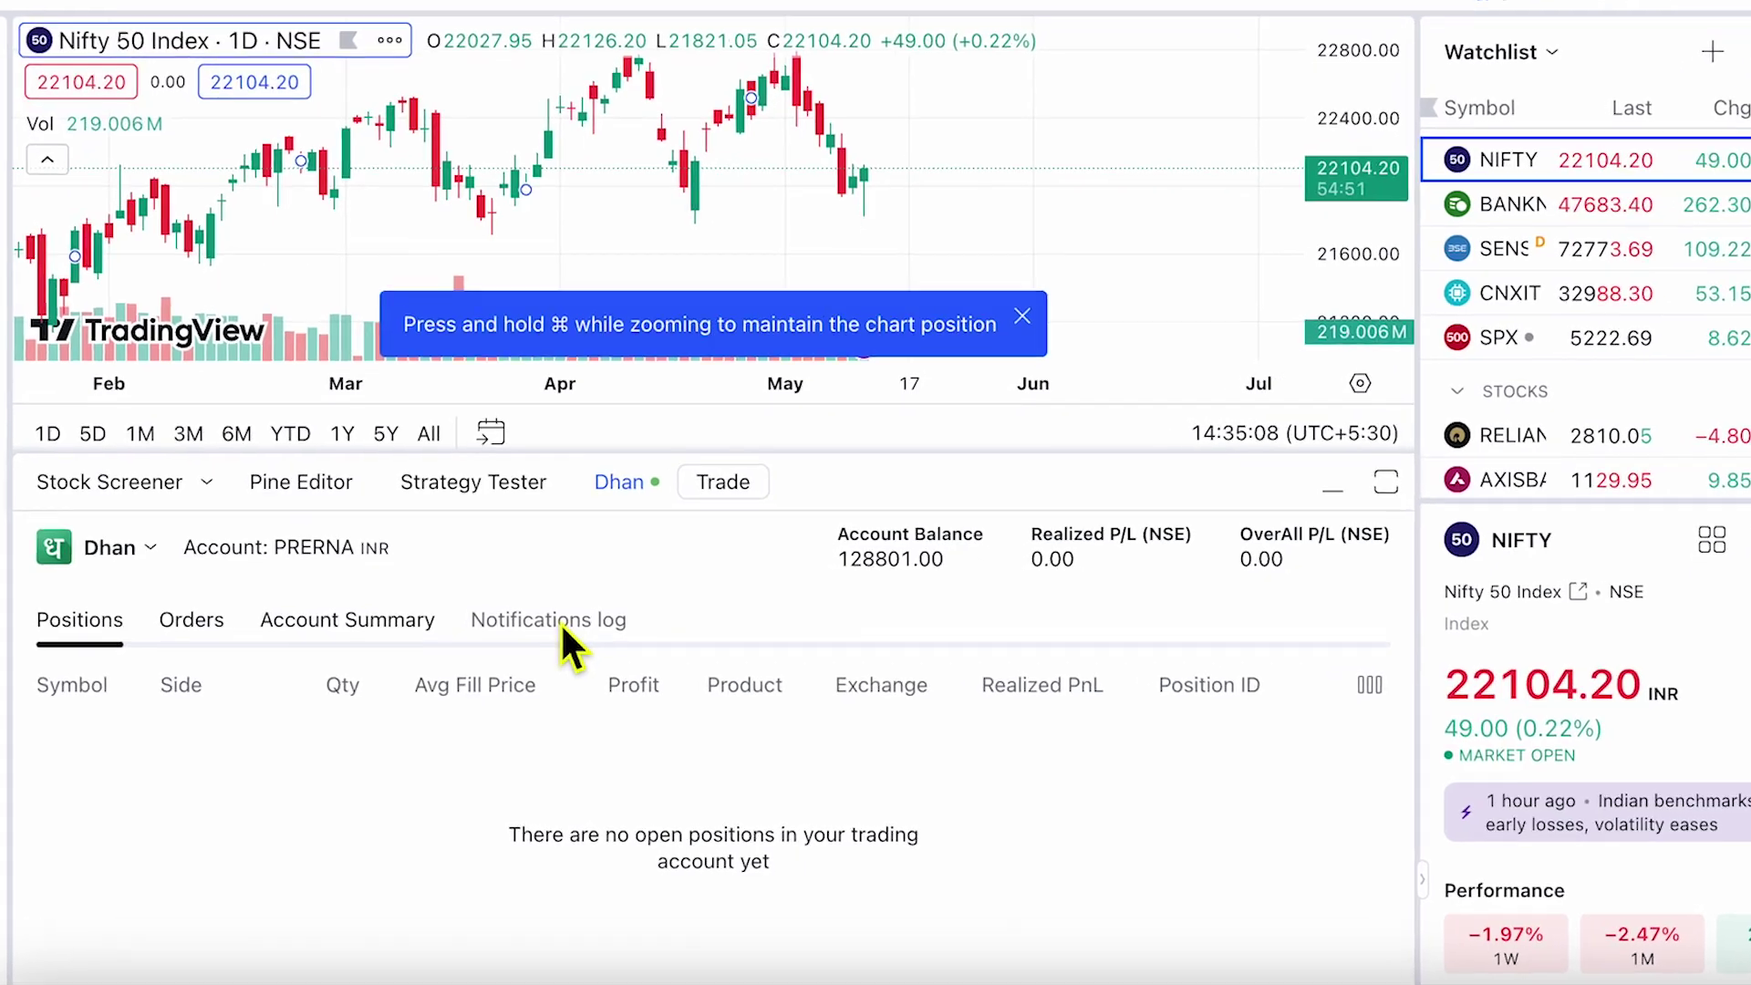
pyautogui.click(160, 610)
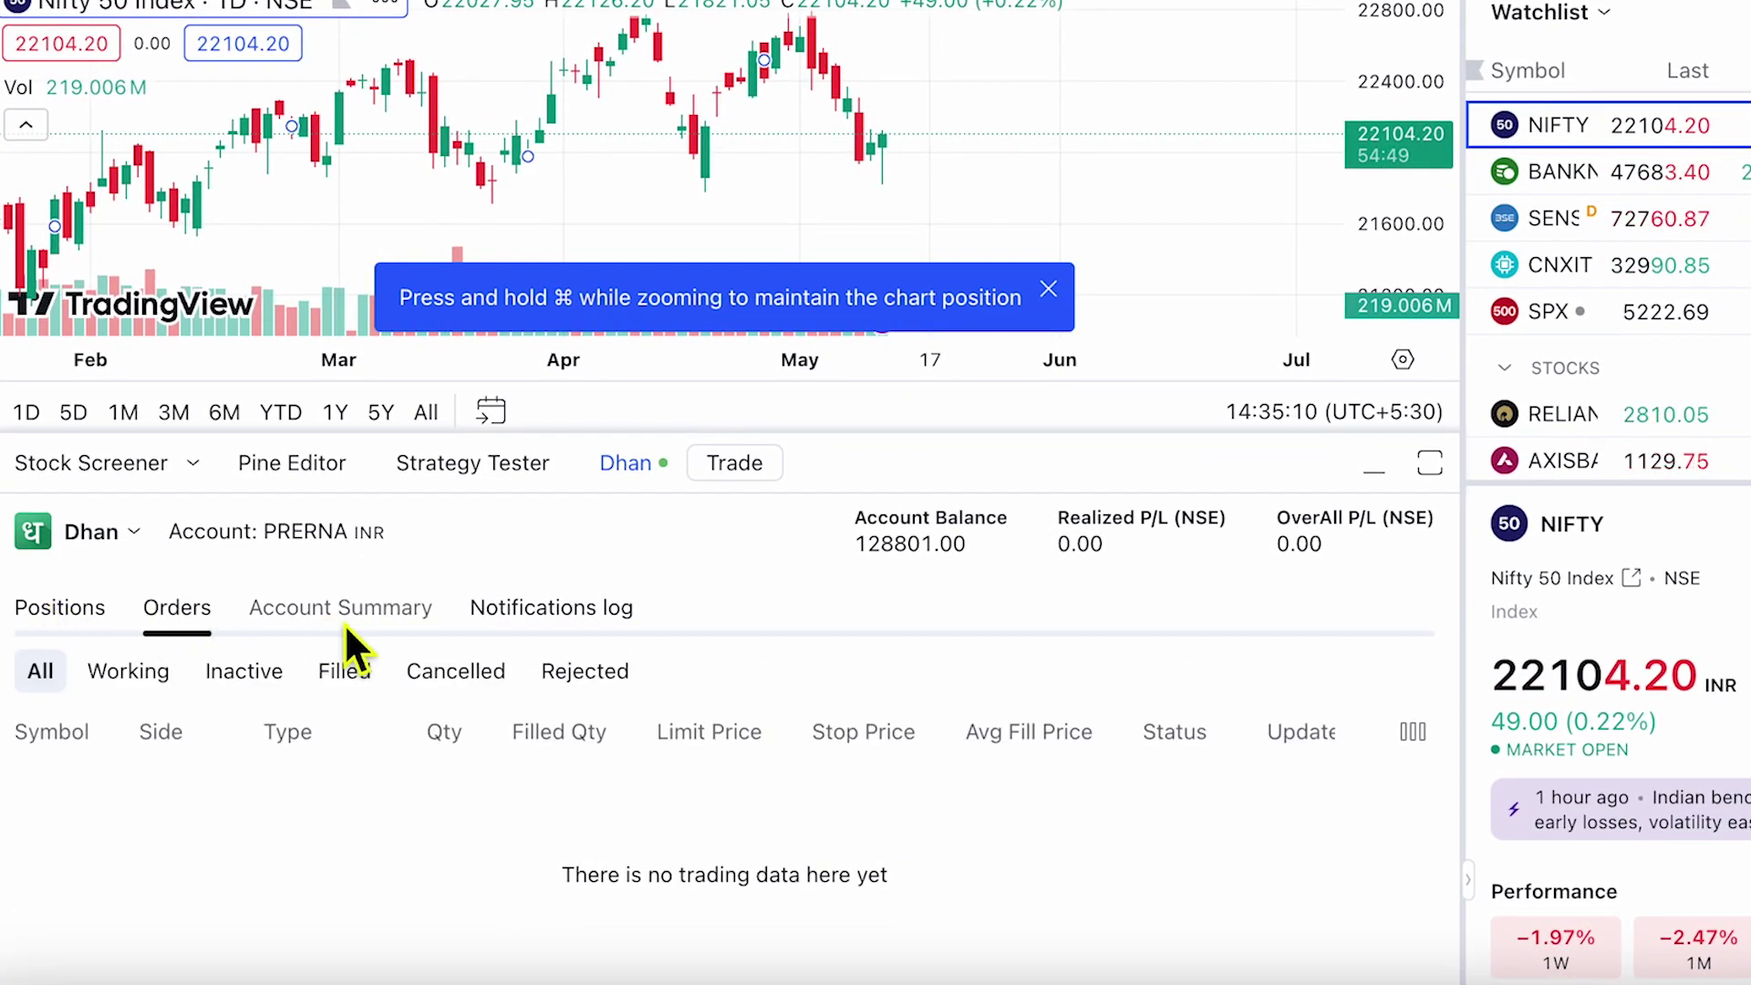
pyautogui.click(345, 610)
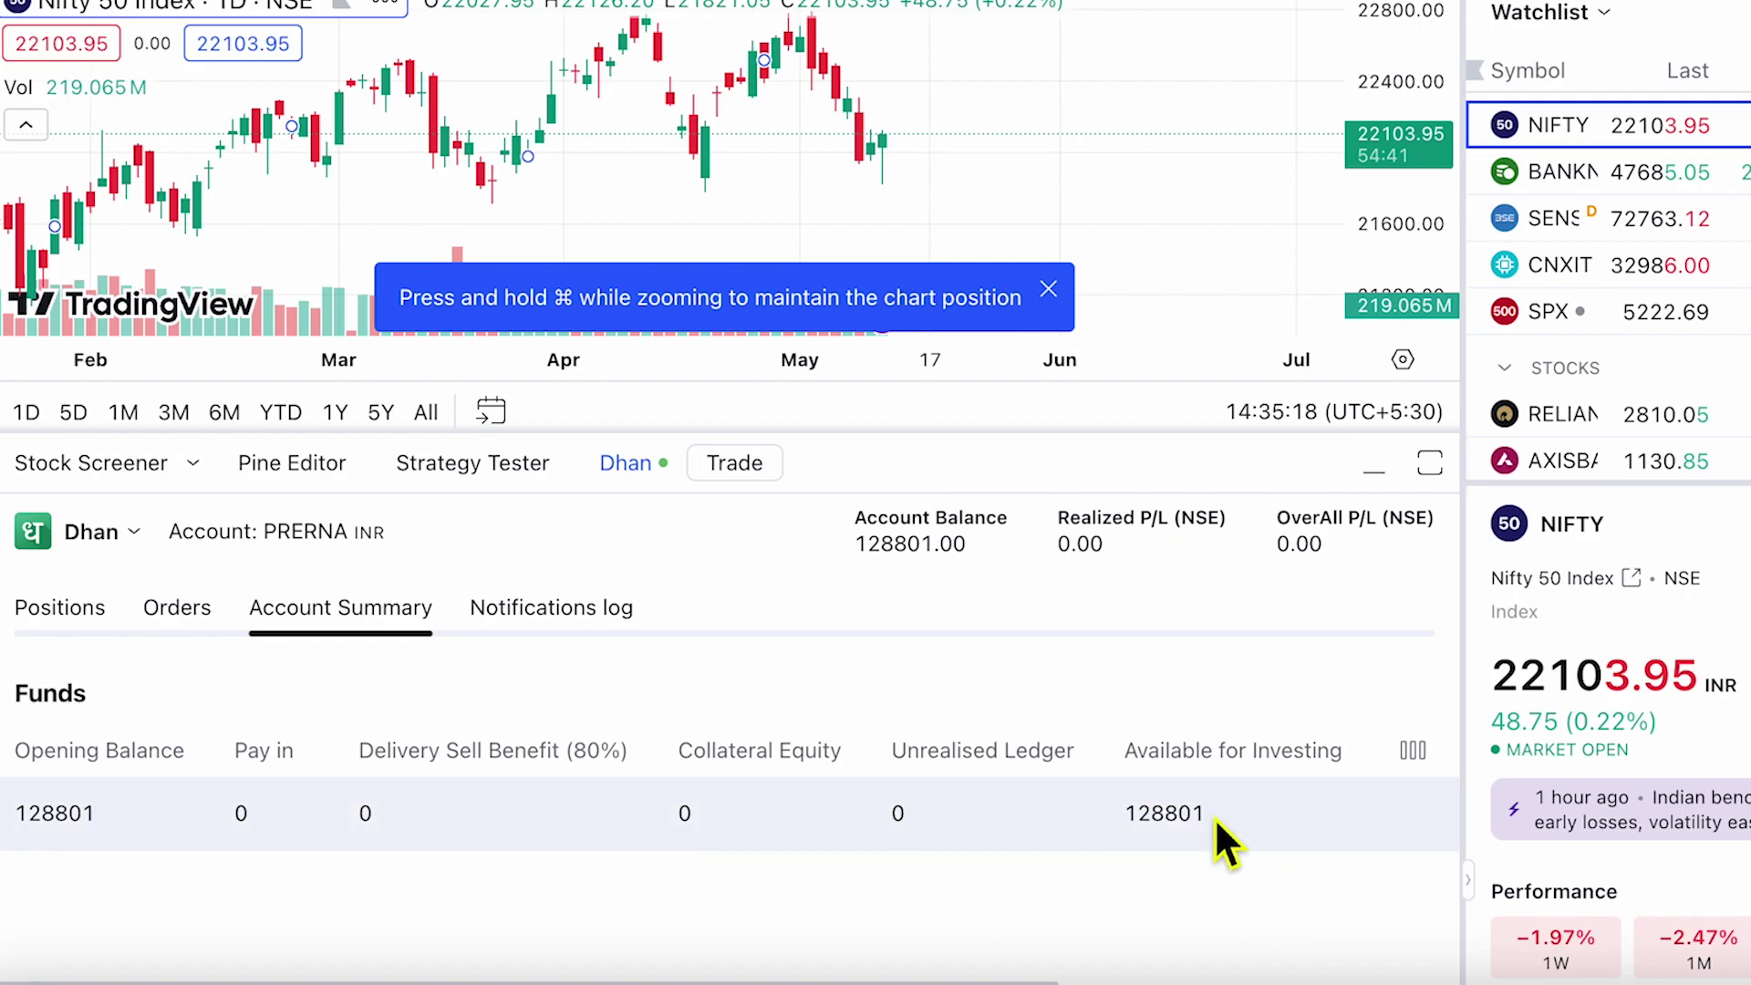
pyautogui.click(1050, 290)
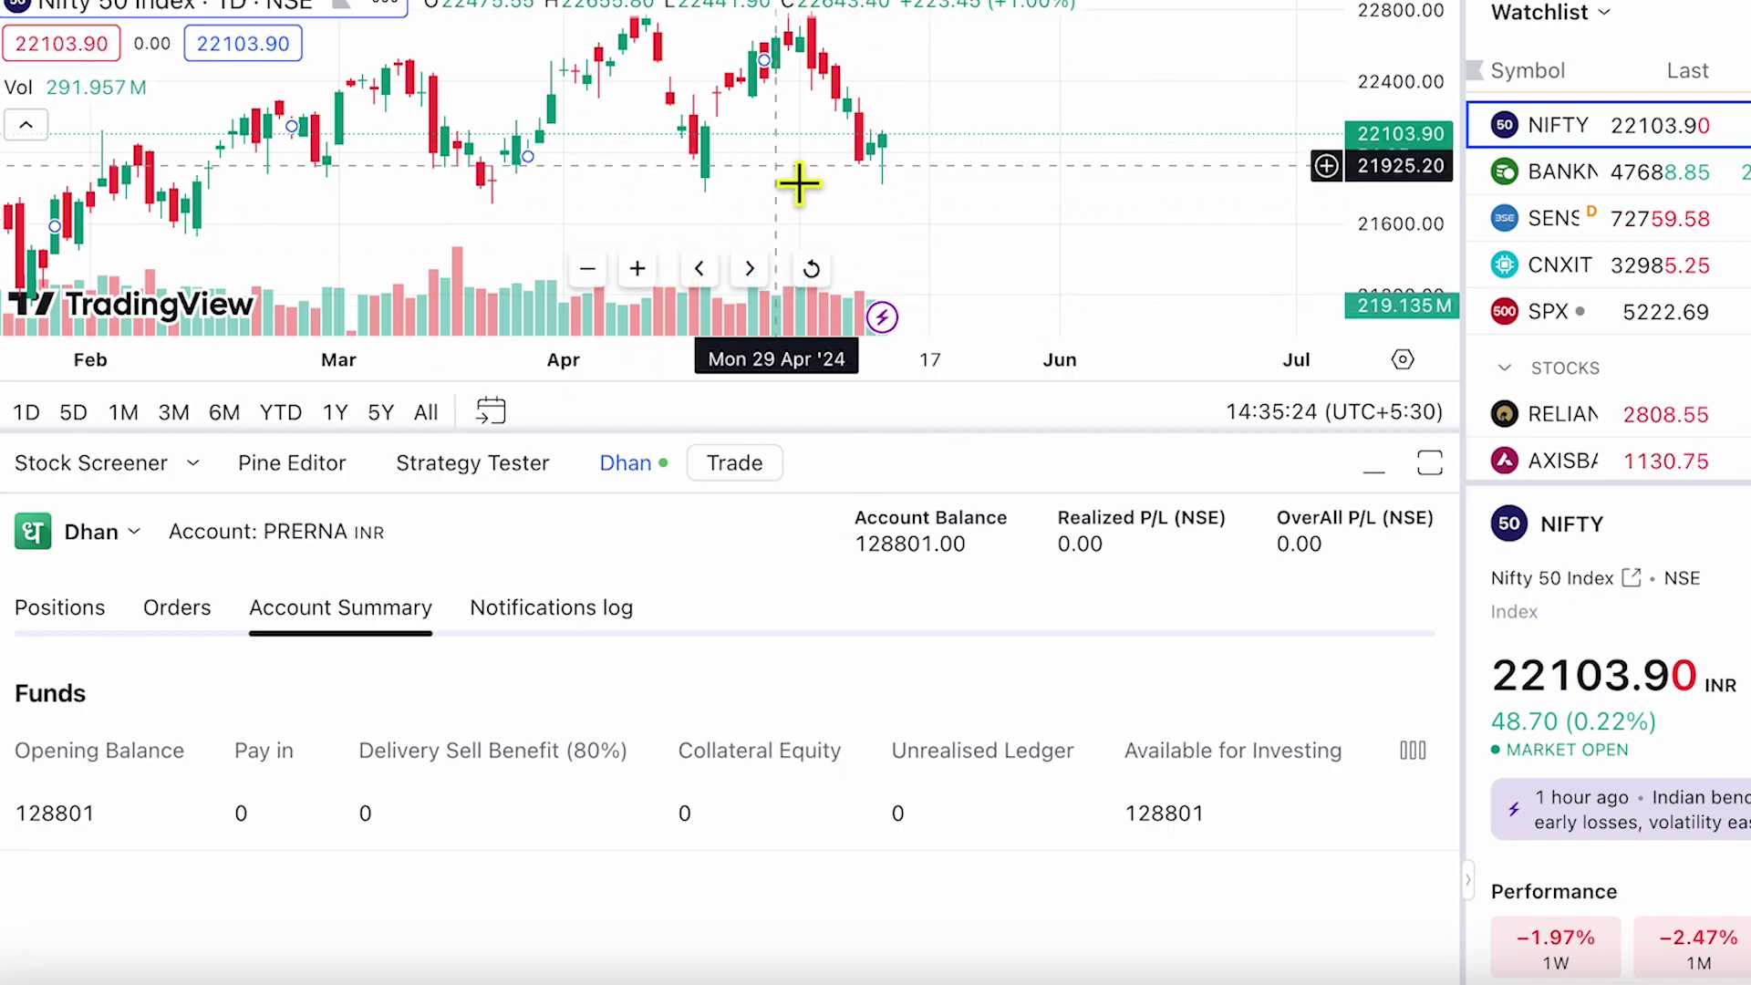
# - Collapse the broker panel and chart NIFTY240516C21900, the 16 May 2024 21900 call
pyautogui.click(1376, 469)
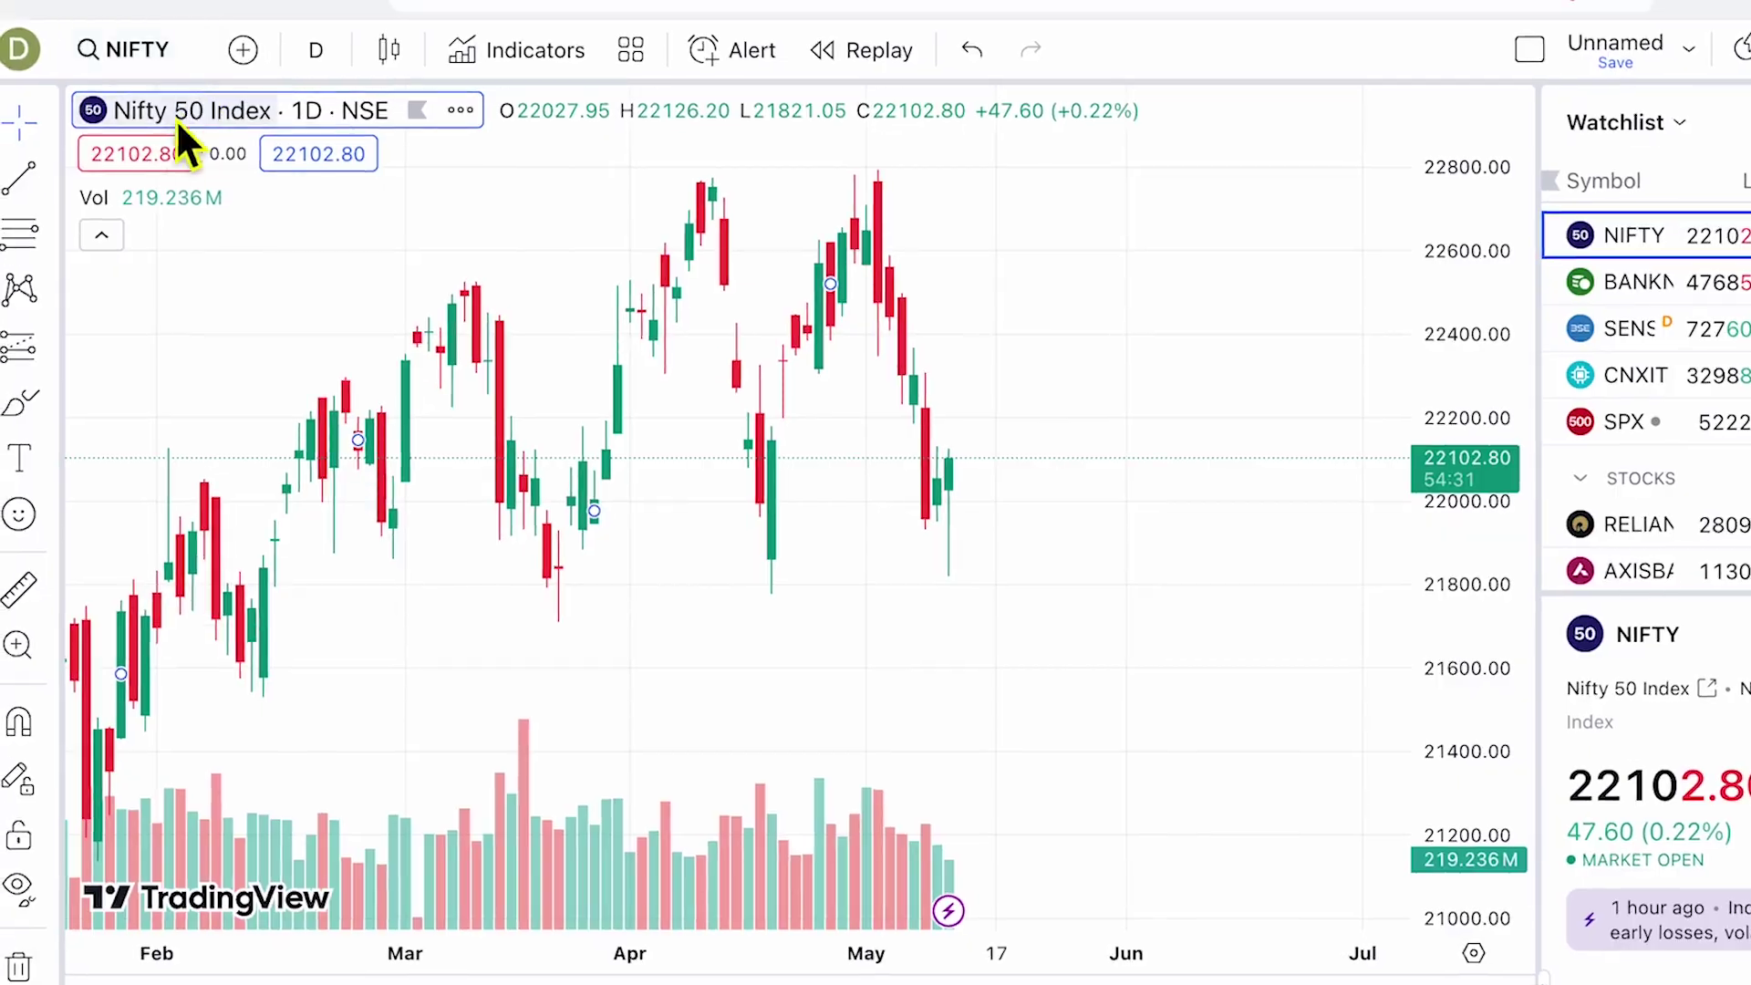
pyautogui.click(102, 4)
pyautogui.click(557, 193)
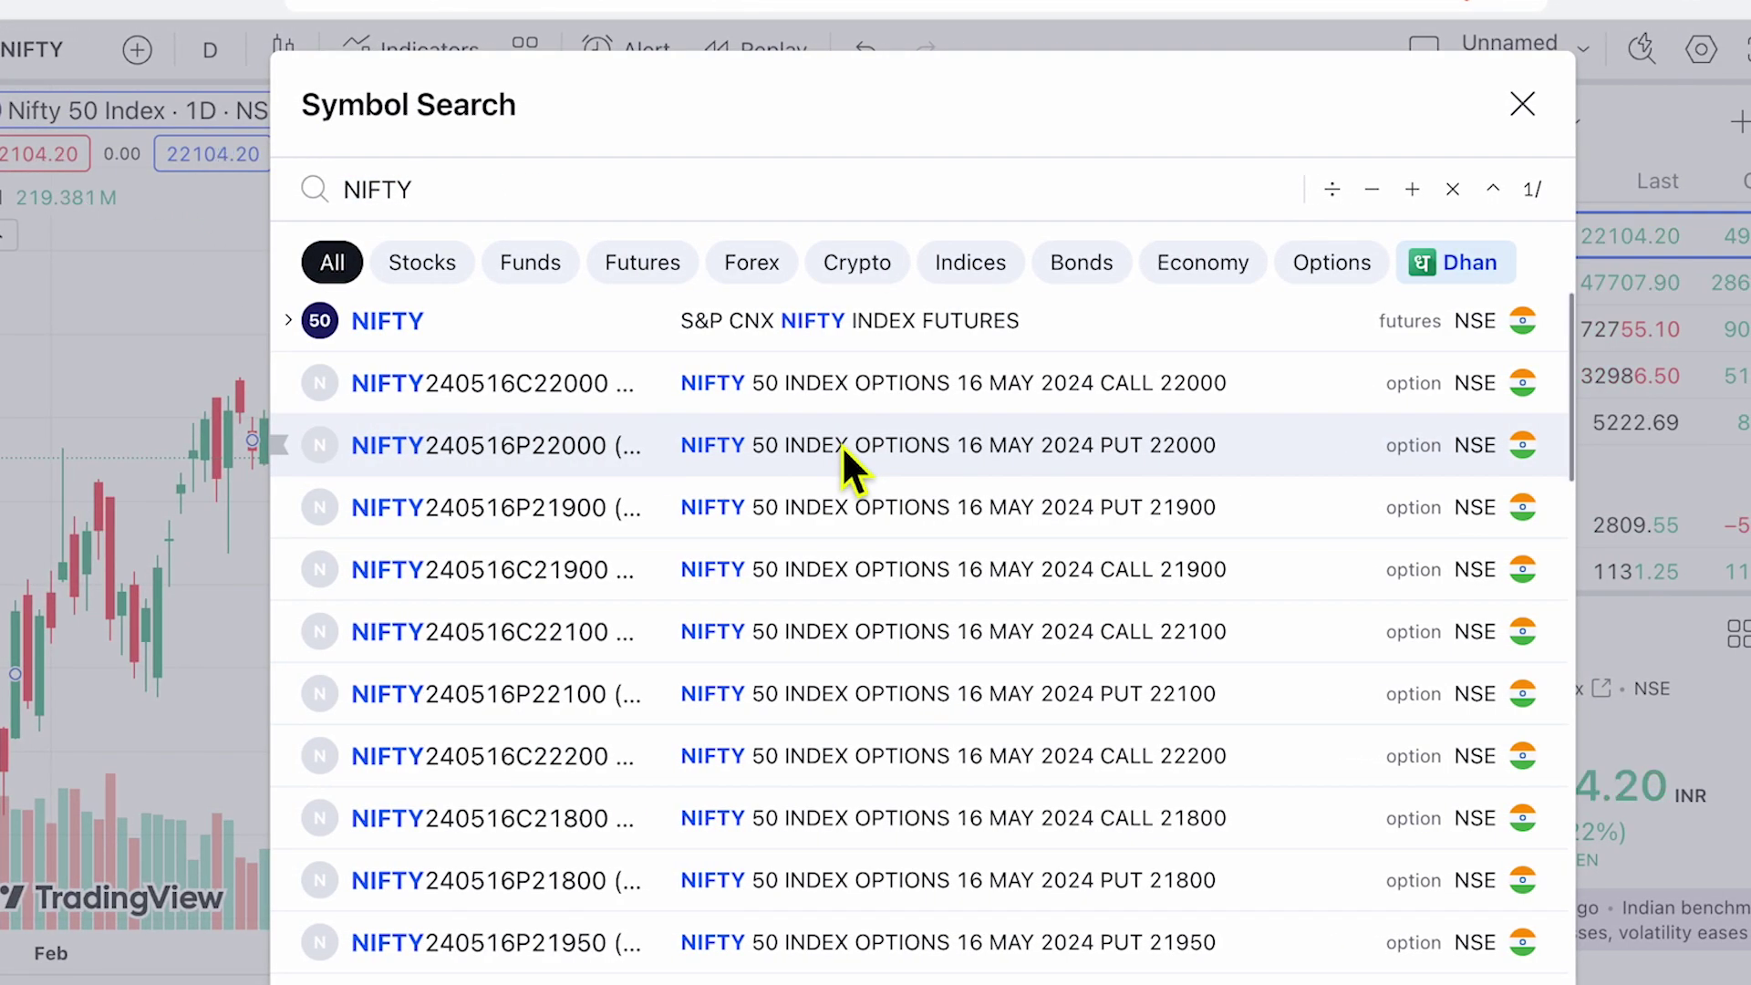
pyautogui.scroll(-5, 841, 445)
pyautogui.scroll(-4, 841, 445)
pyautogui.scroll(9, 841, 445)
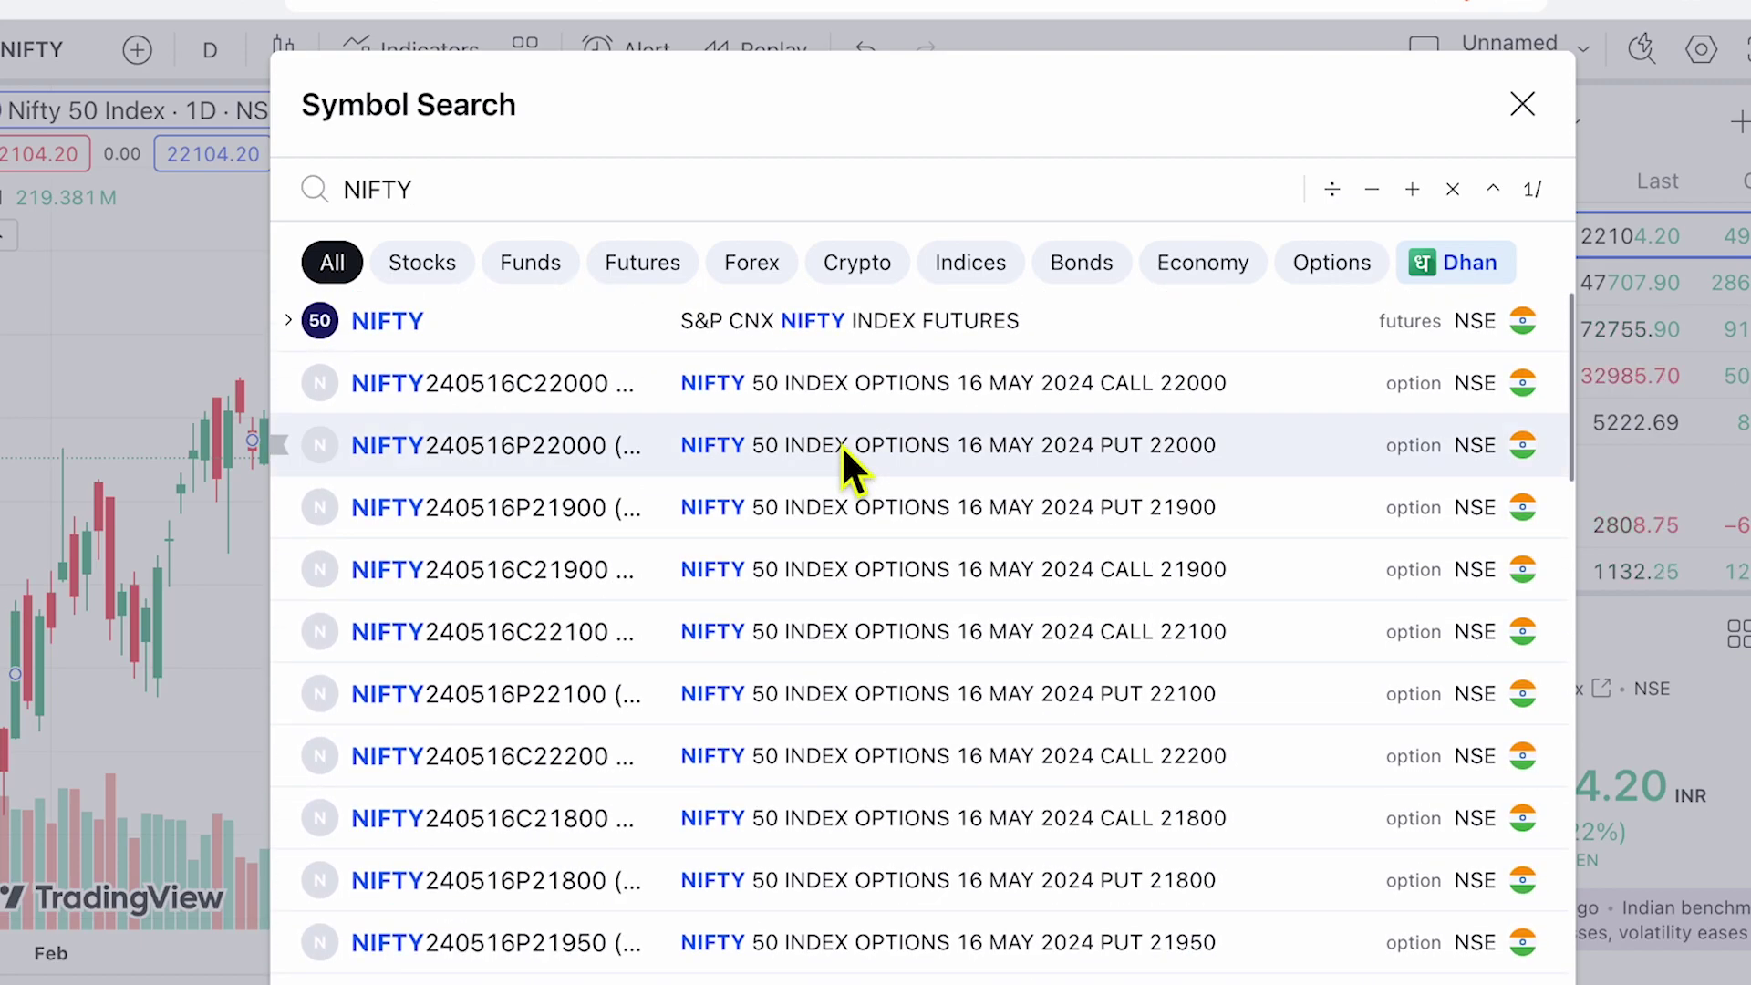
pyautogui.click(795, 567)
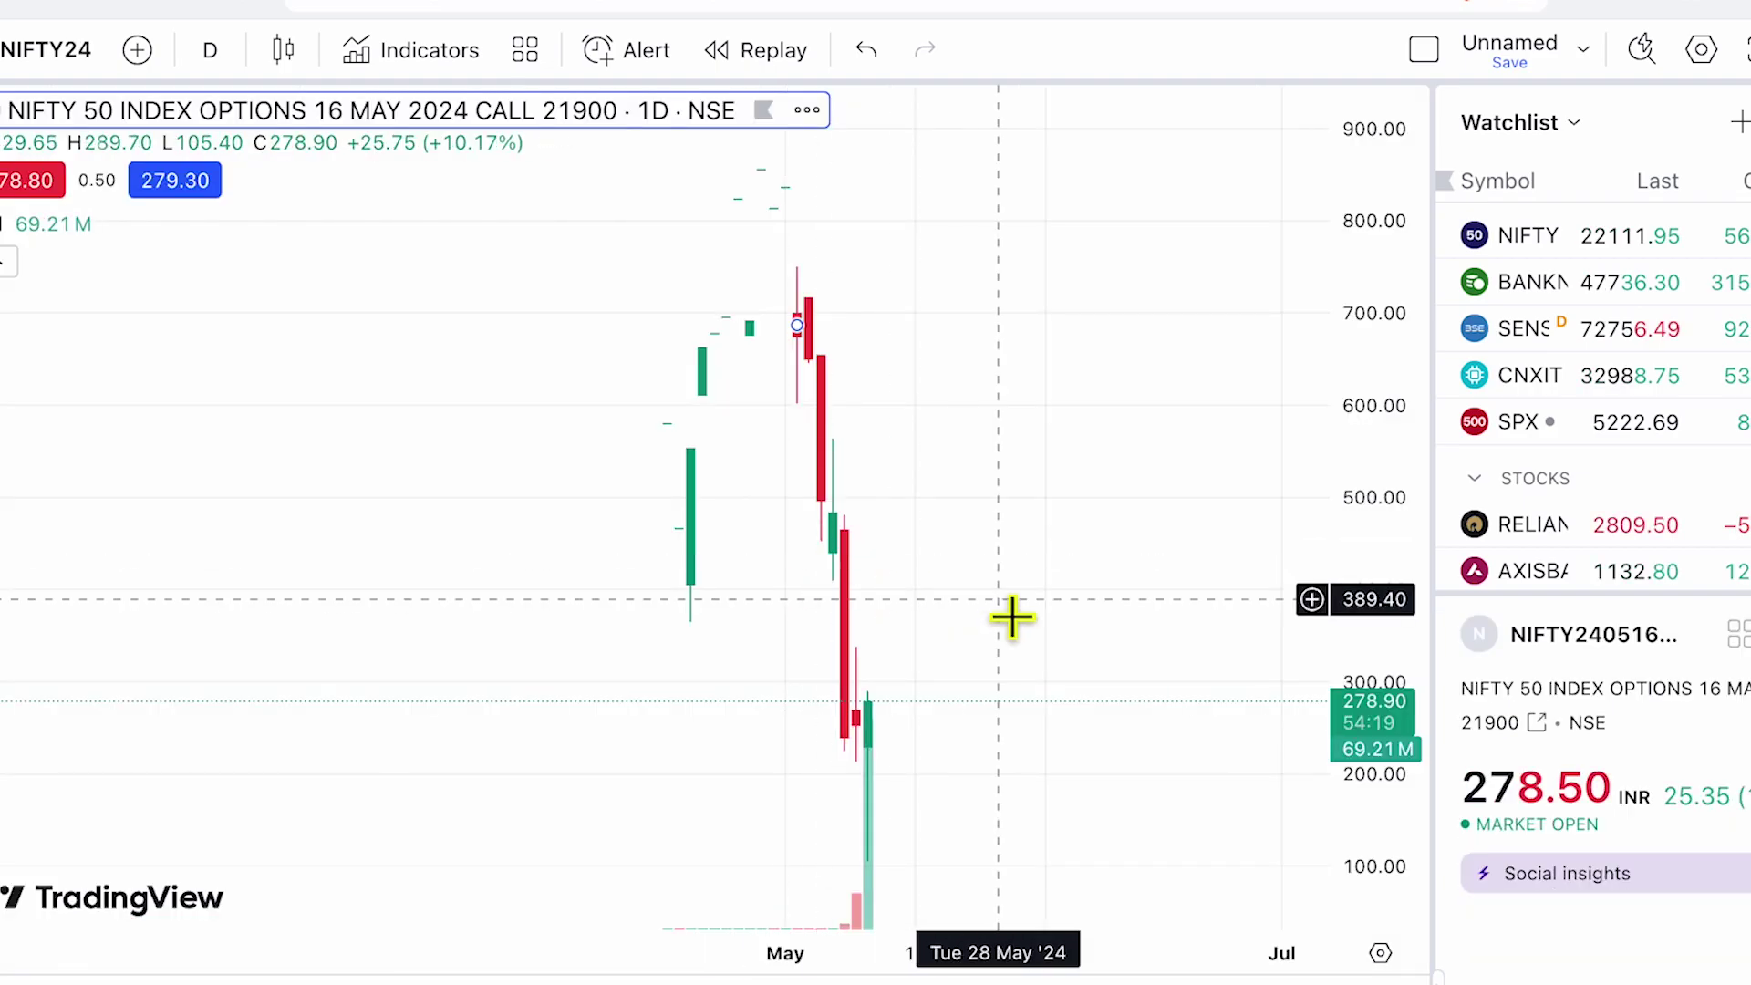
pyautogui.scroll(3, 1011, 617)
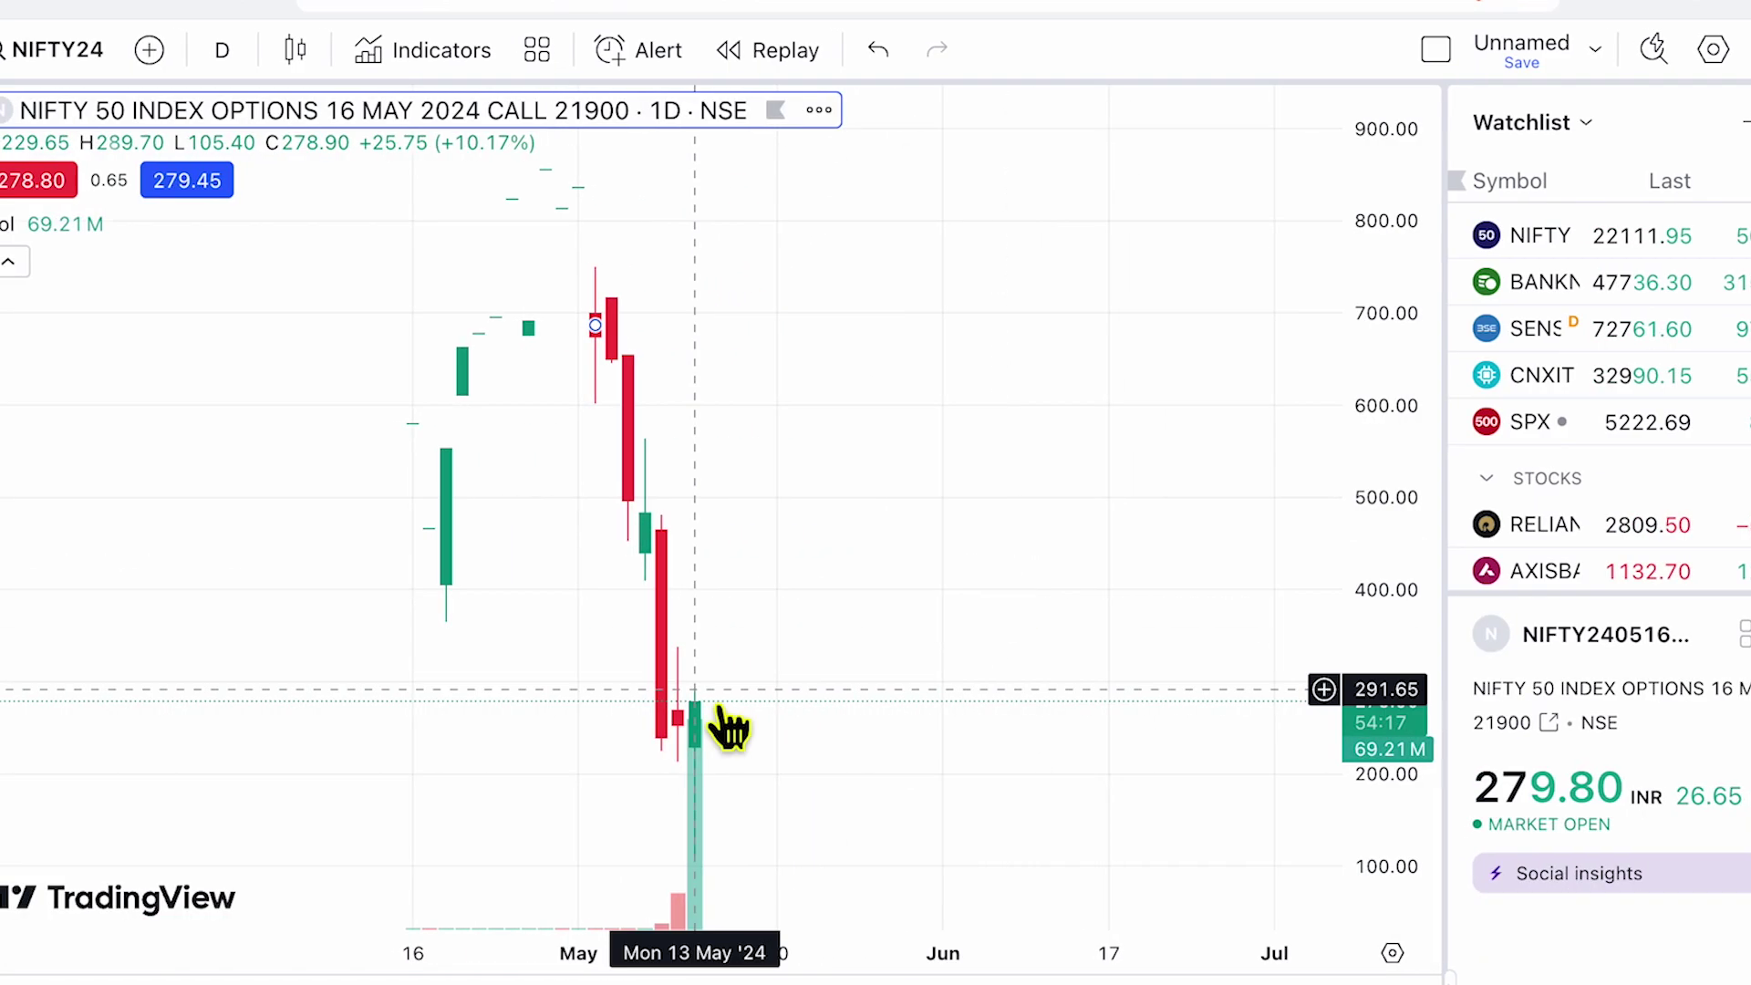
pyautogui.scroll(-3, 707, 716)
pyautogui.scroll(5, 734, 707)
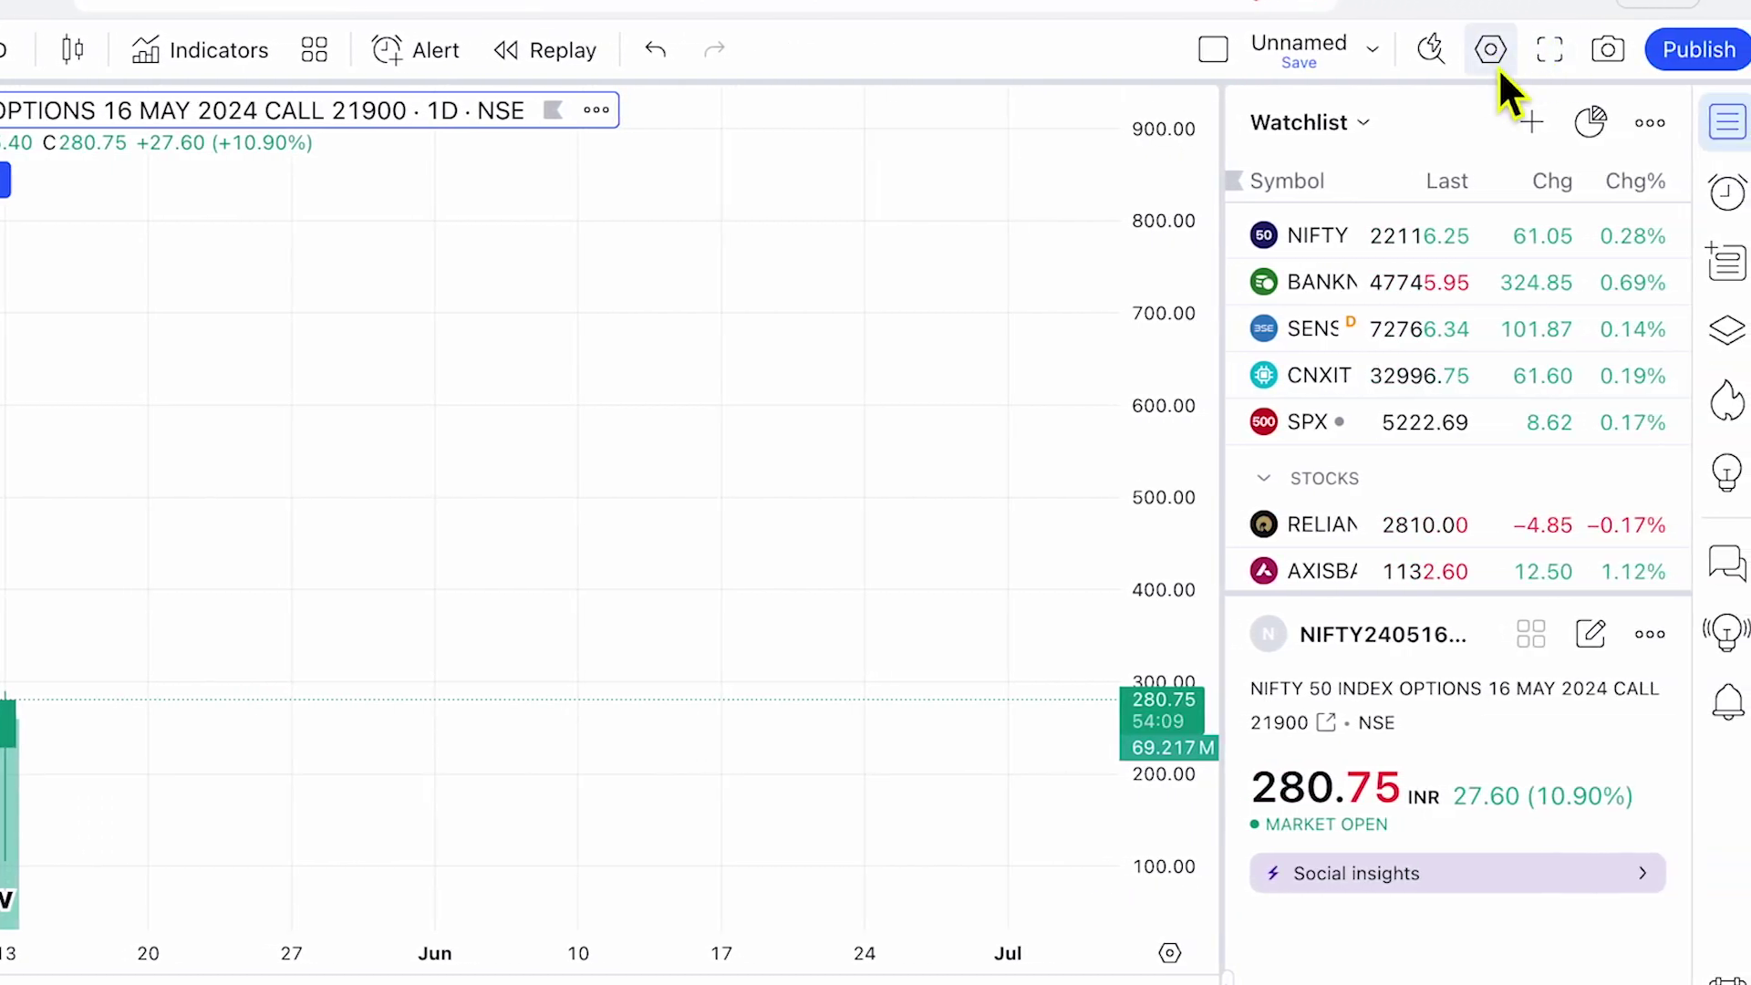
# - Confirm Chart settings' Trading options: buy/sell buttons, positions, profit & loss and reverse button enabled
pyautogui.click(1501, 51)
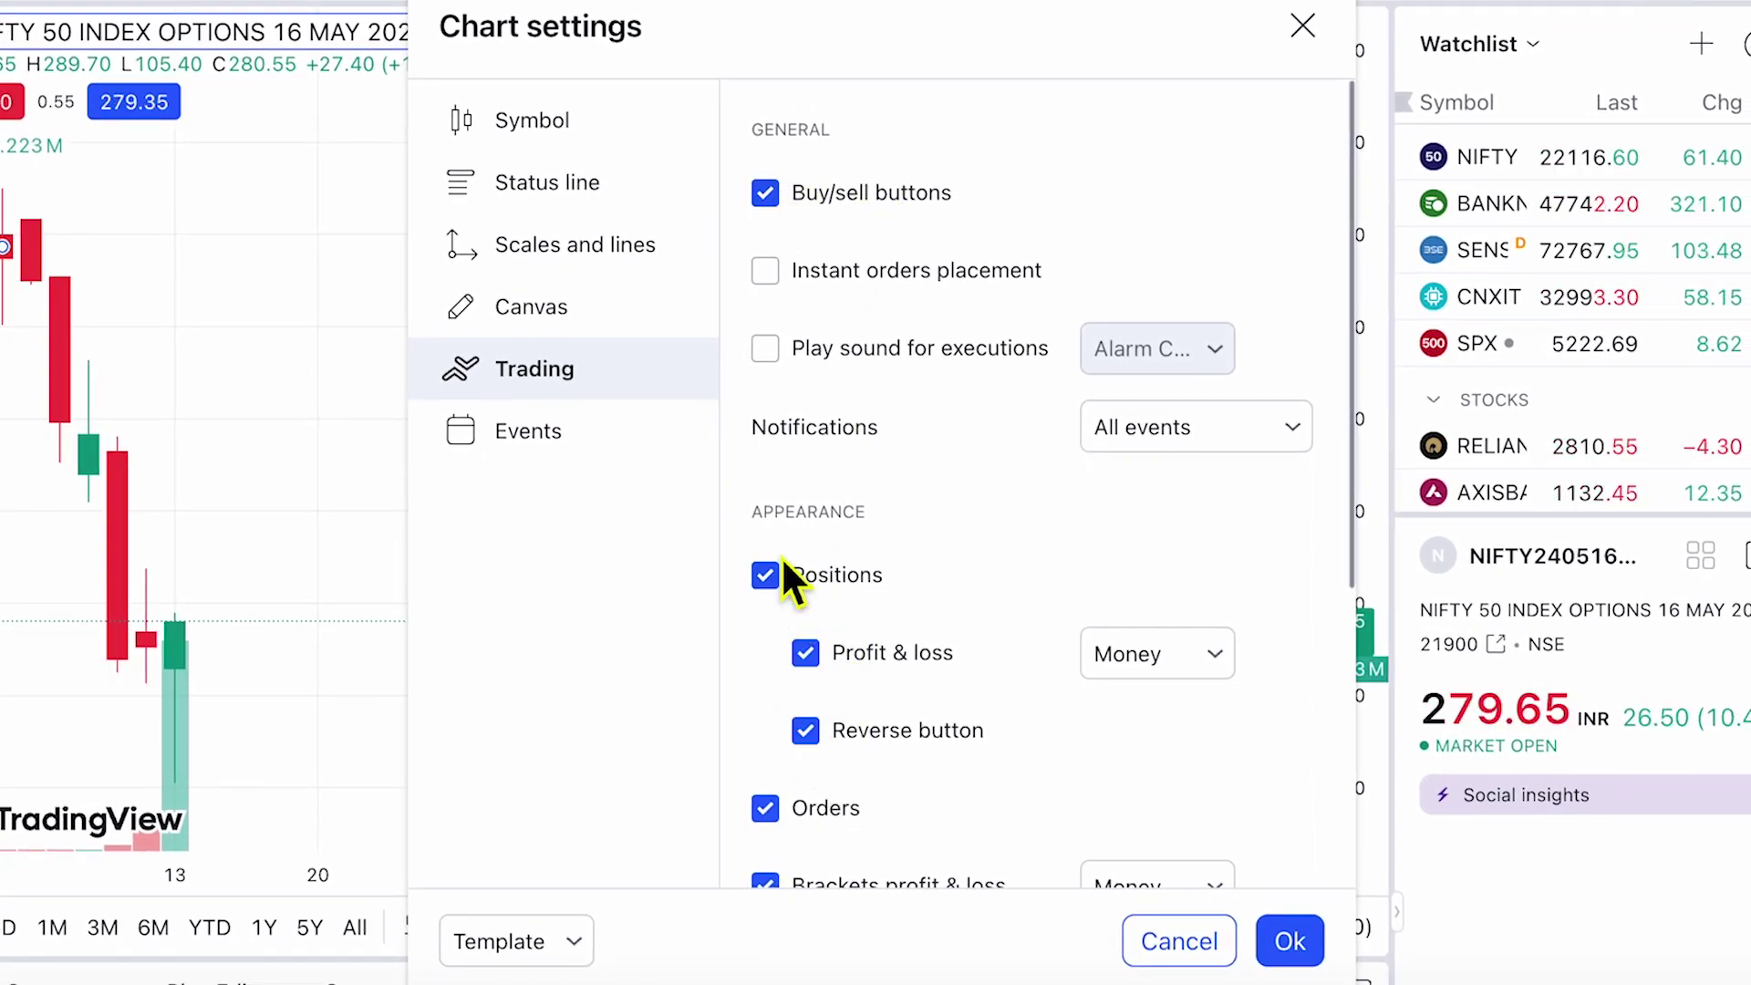
pyautogui.click(1294, 945)
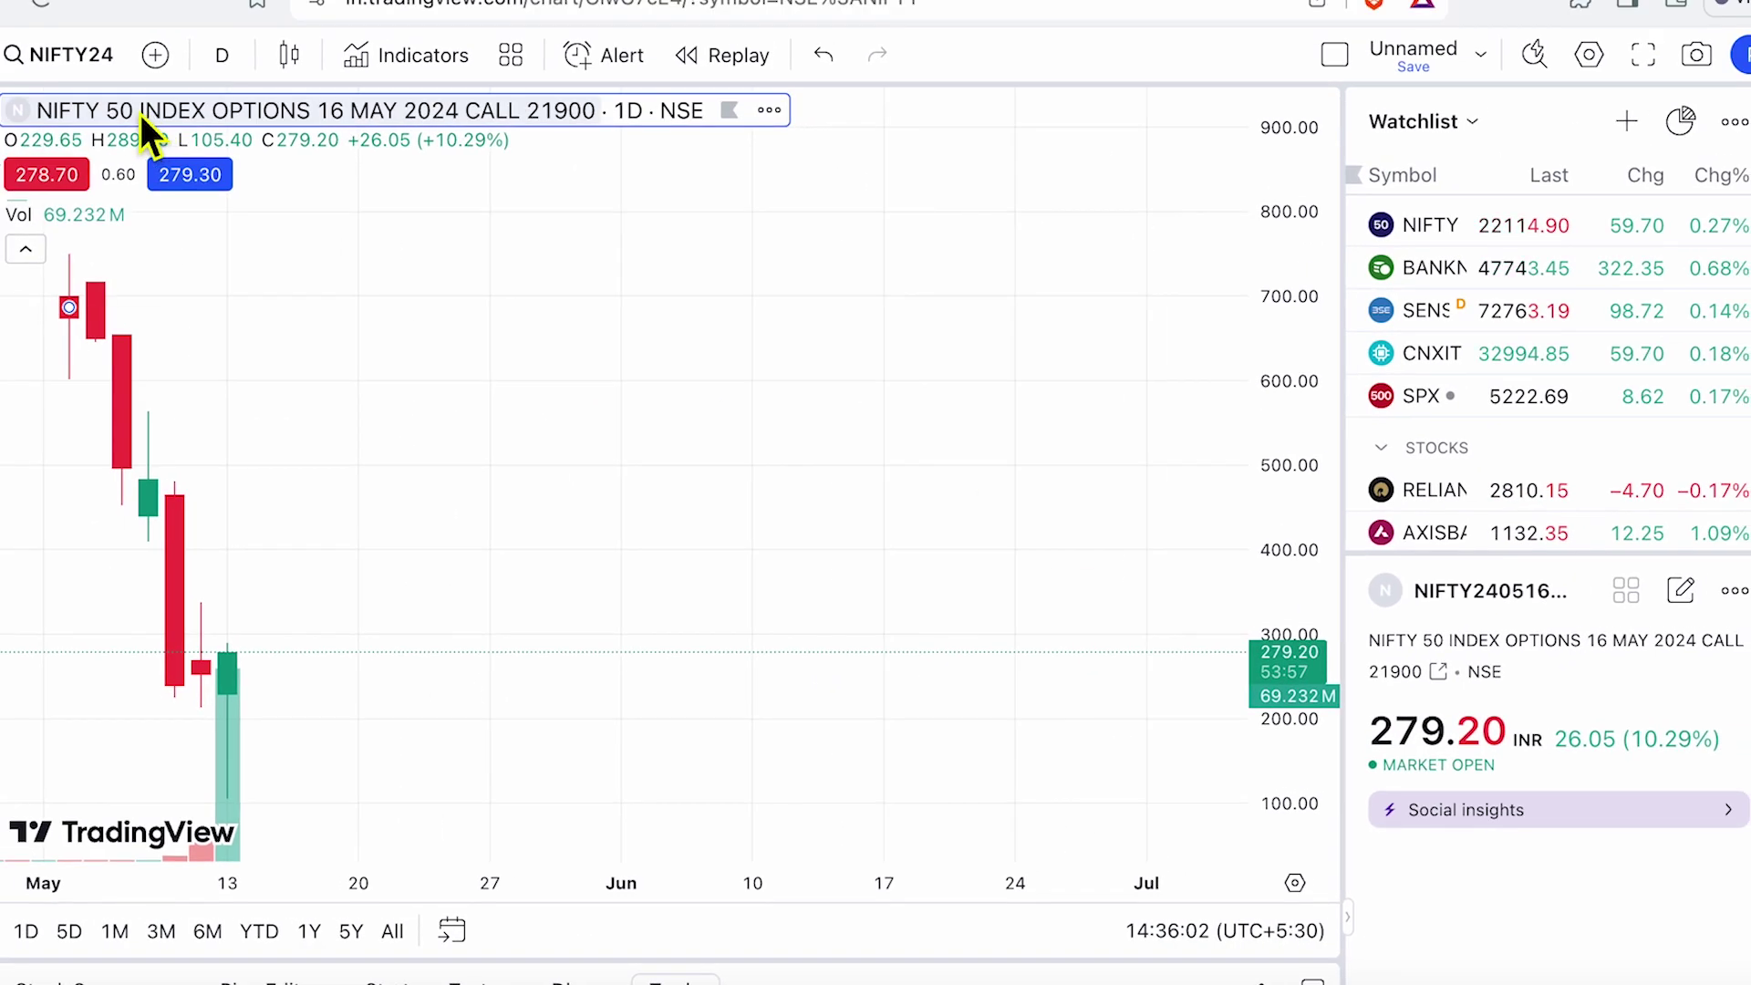
# - Search NIFTY and chart NIFTY240516P22300, the 16 May 2024 PUT 22300 option
pyautogui.click(140, 113)
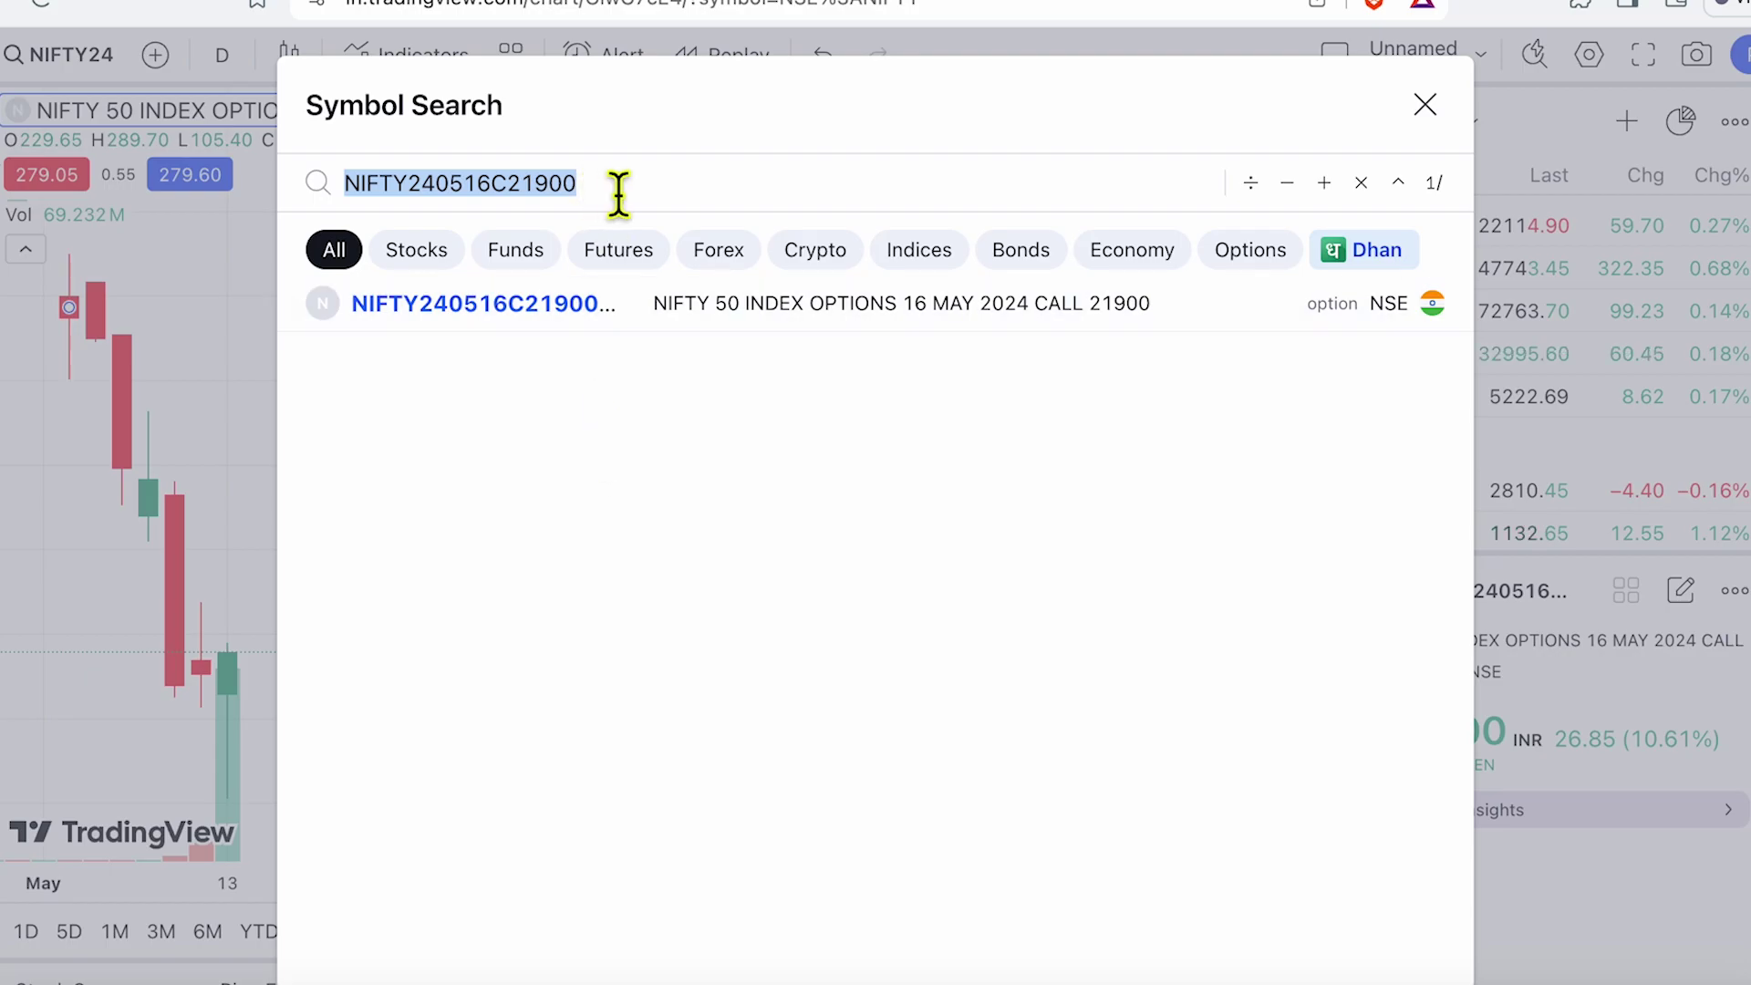
pyautogui.write('NIFTY')
pyautogui.scroll(-2, 912, 556)
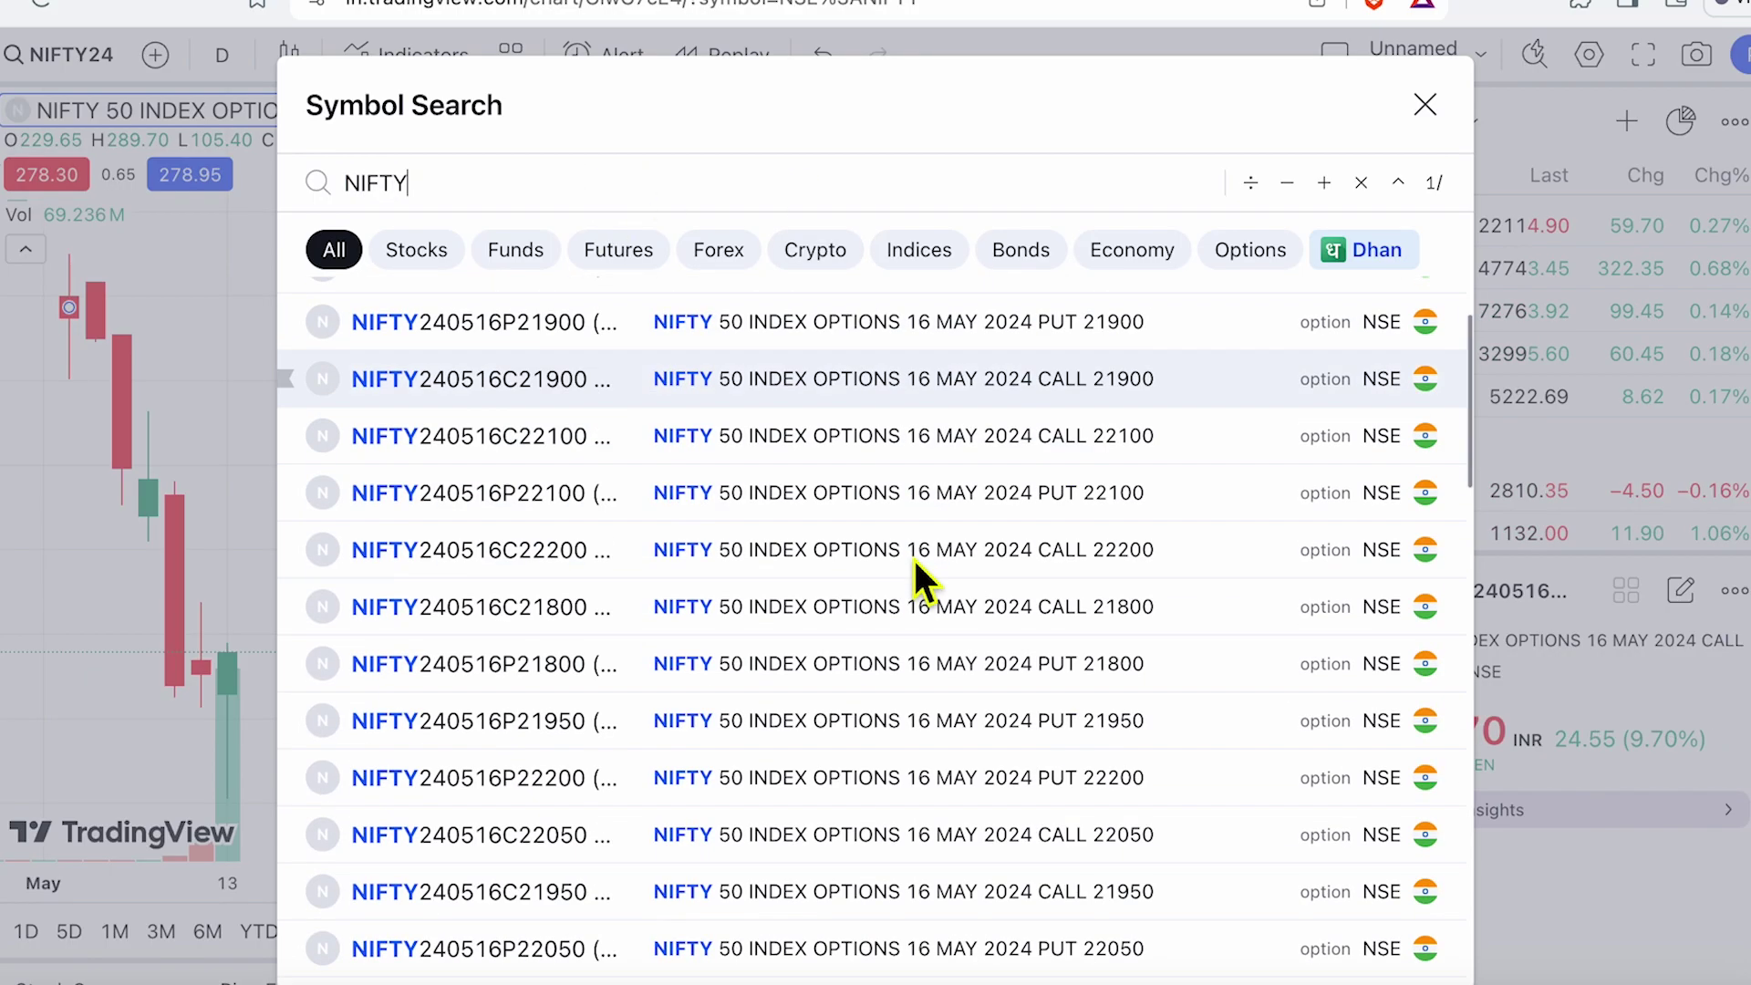
pyautogui.scroll(-10, 915, 561)
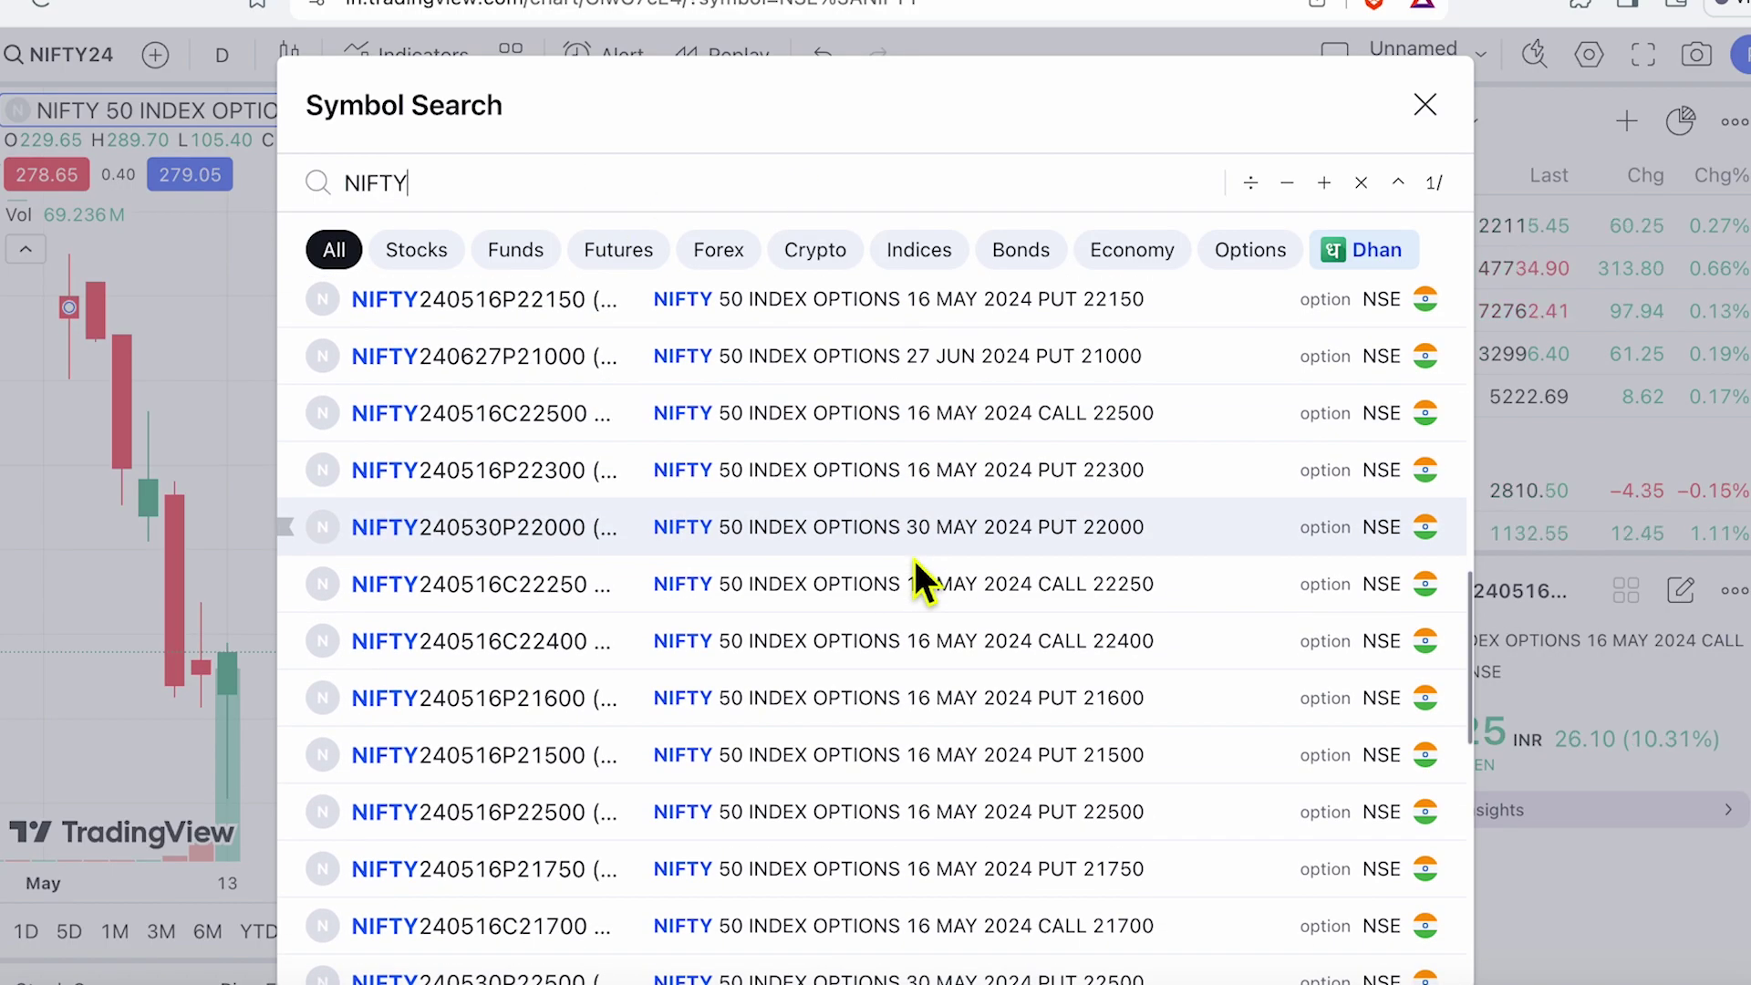
pyautogui.scroll(1, 914, 560)
pyautogui.click(905, 513)
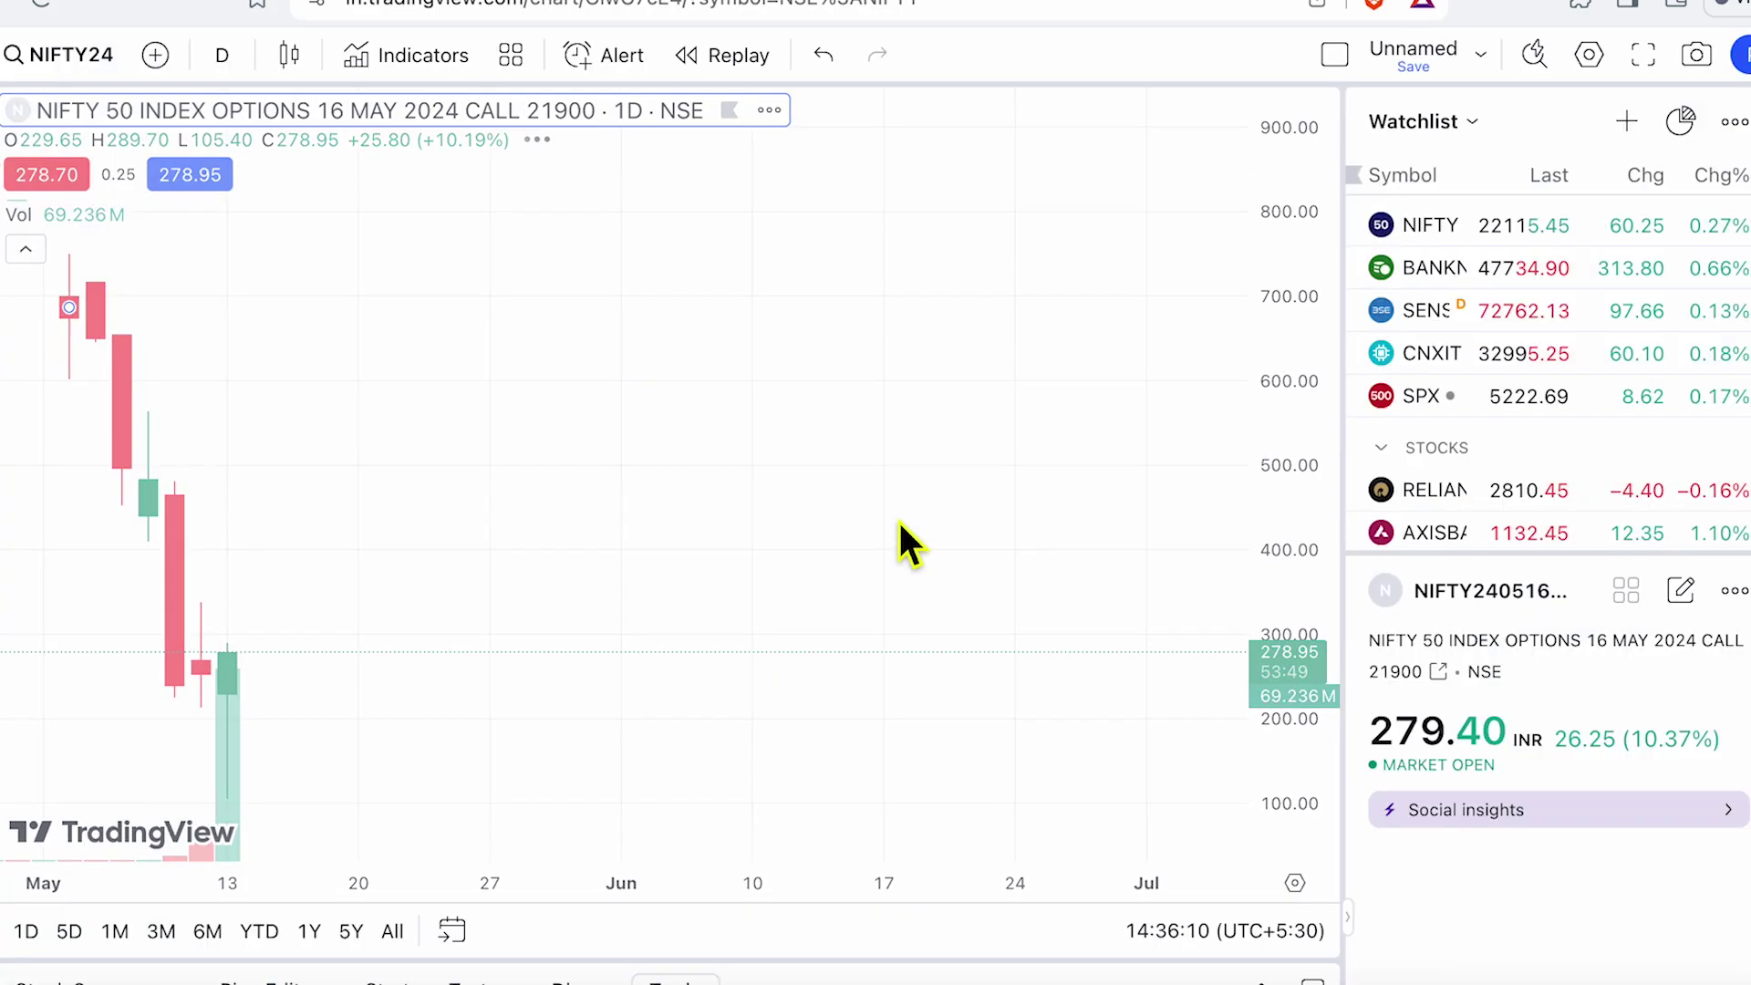
pyautogui.hscroll(-10, 743, 580)
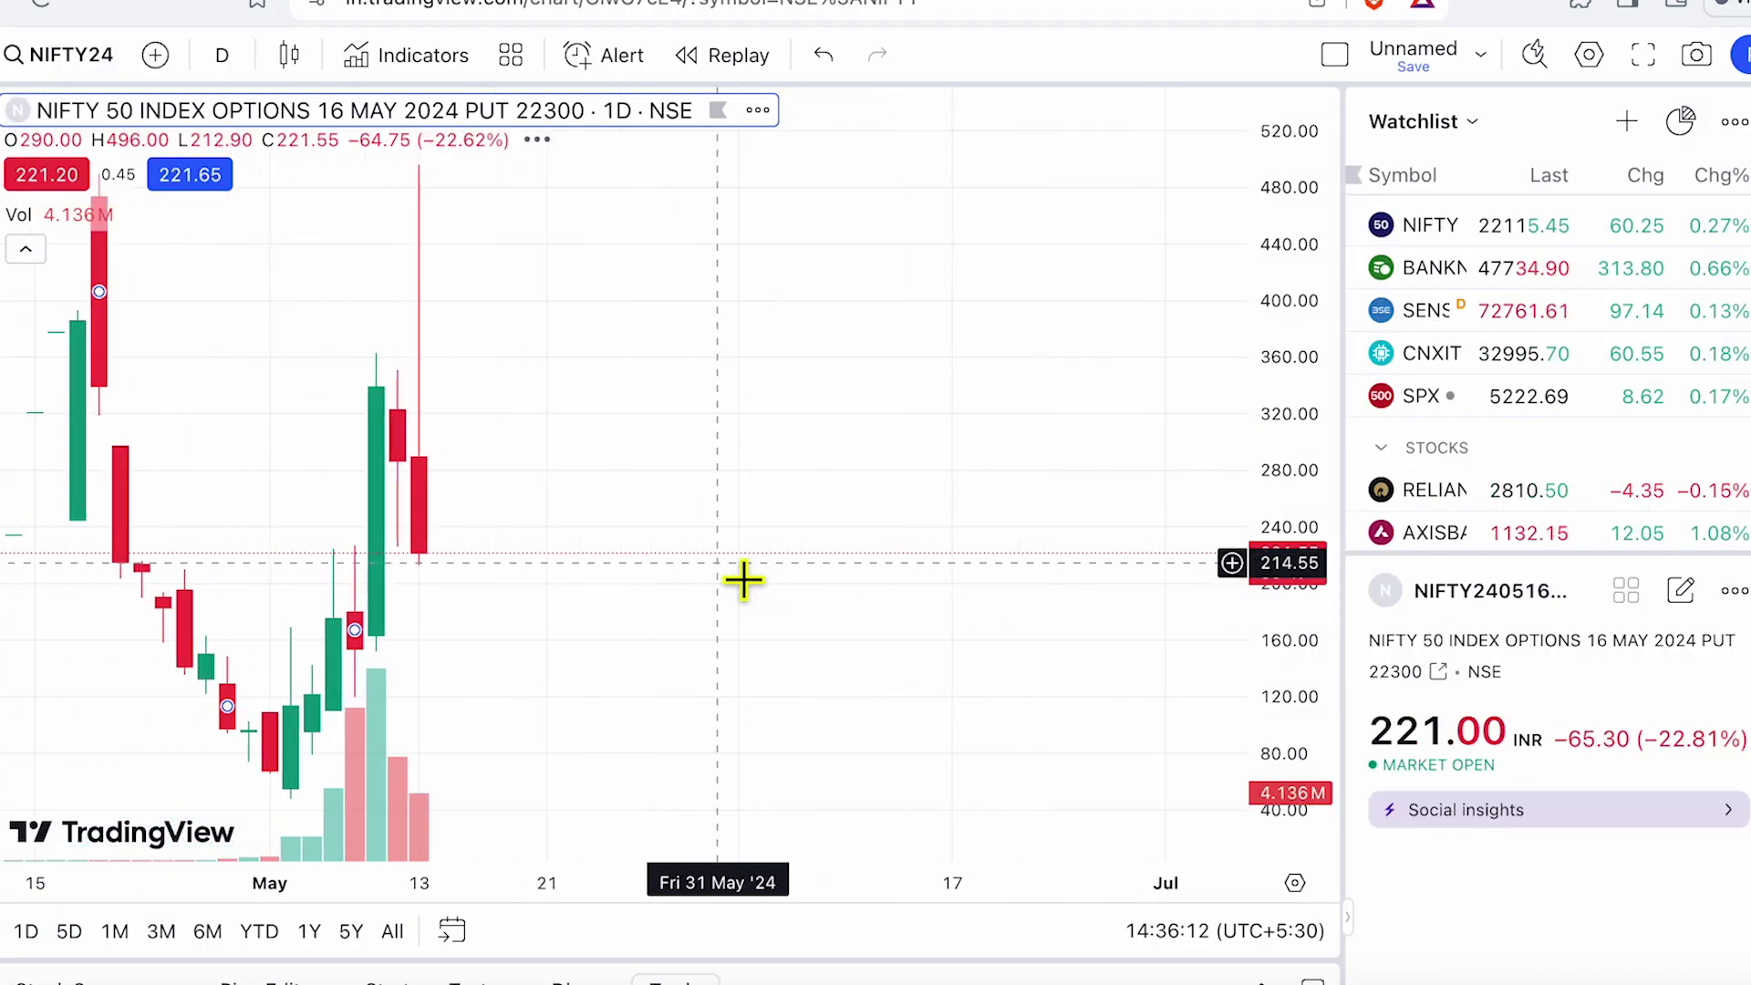
pyautogui.hscroll(-2, 743, 580)
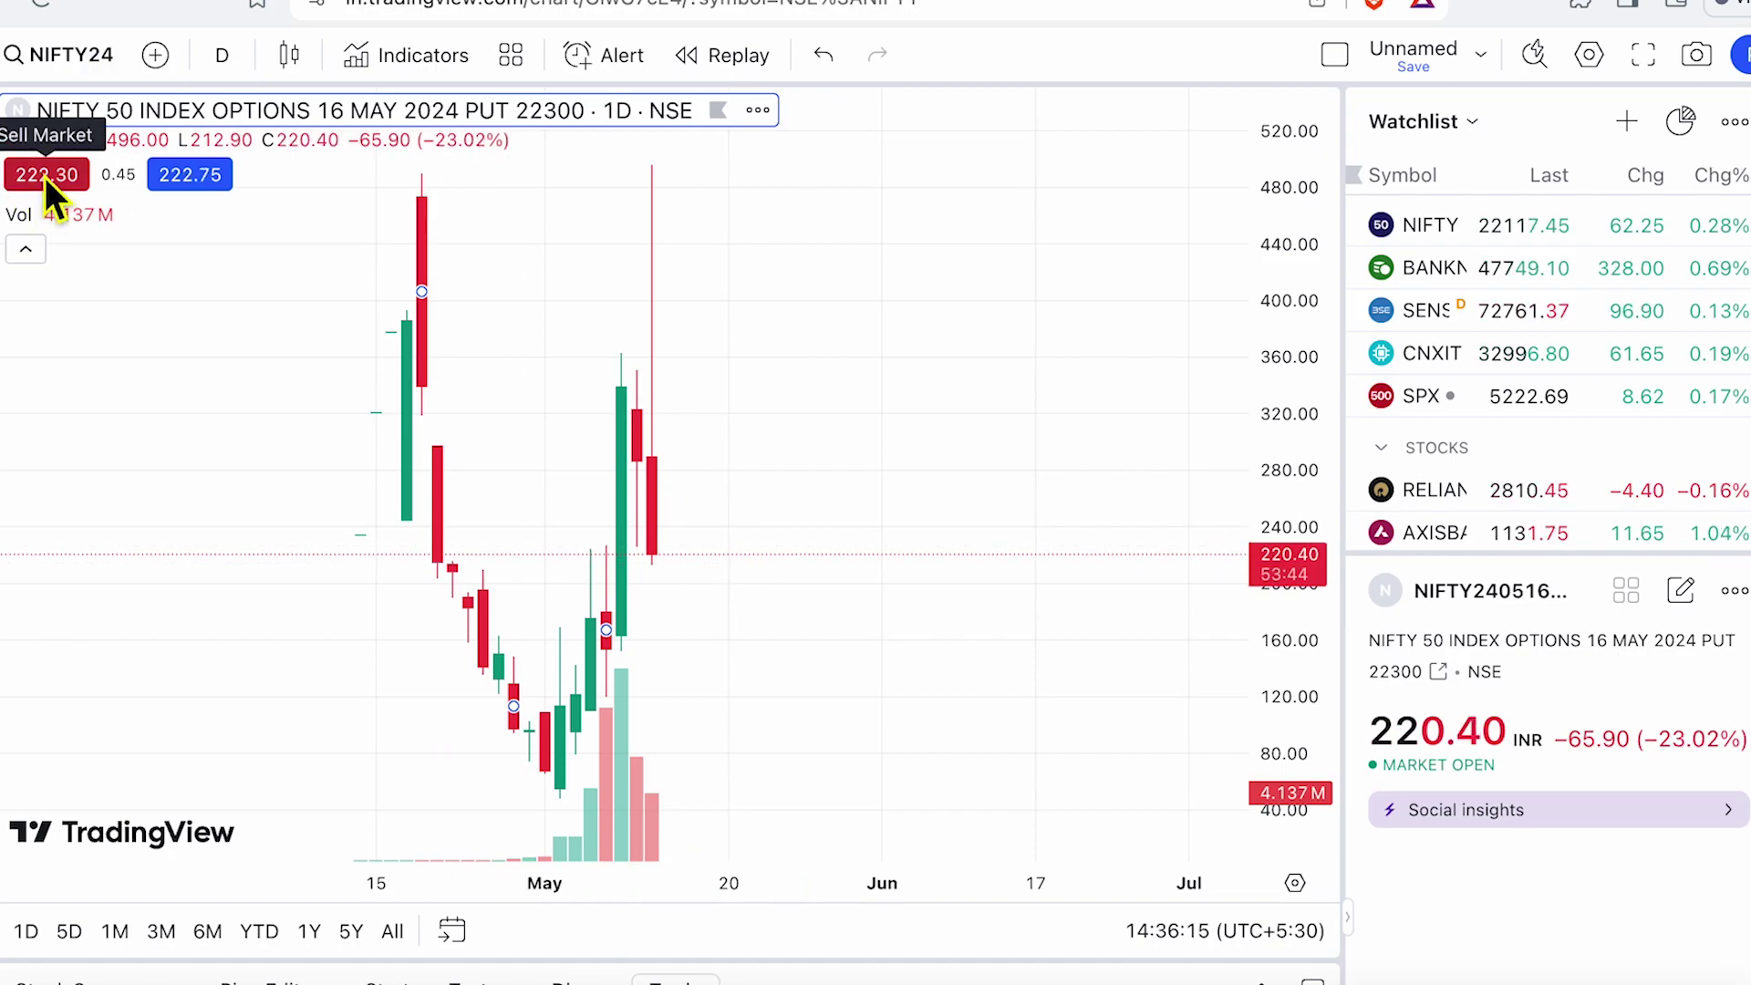
# - Sell one lot of the 22300 put at market, intraday, filled at 222.60, and check Positions
pyautogui.click(45, 174)
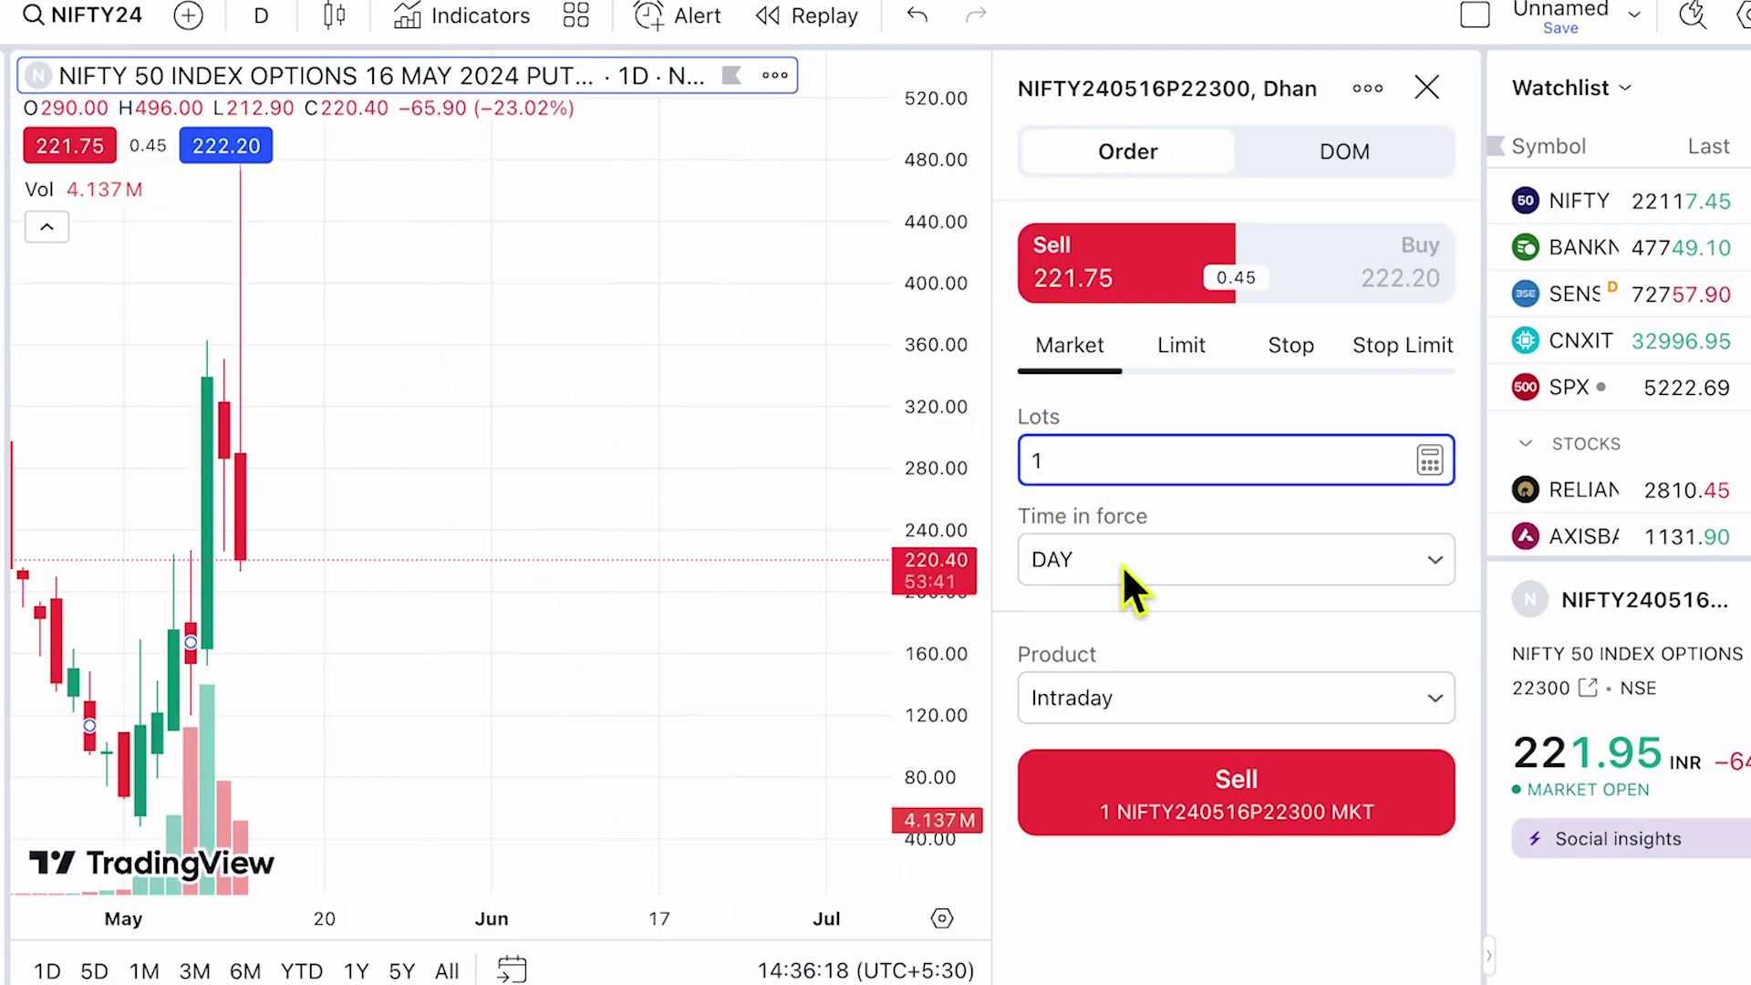
pyautogui.click(1262, 801)
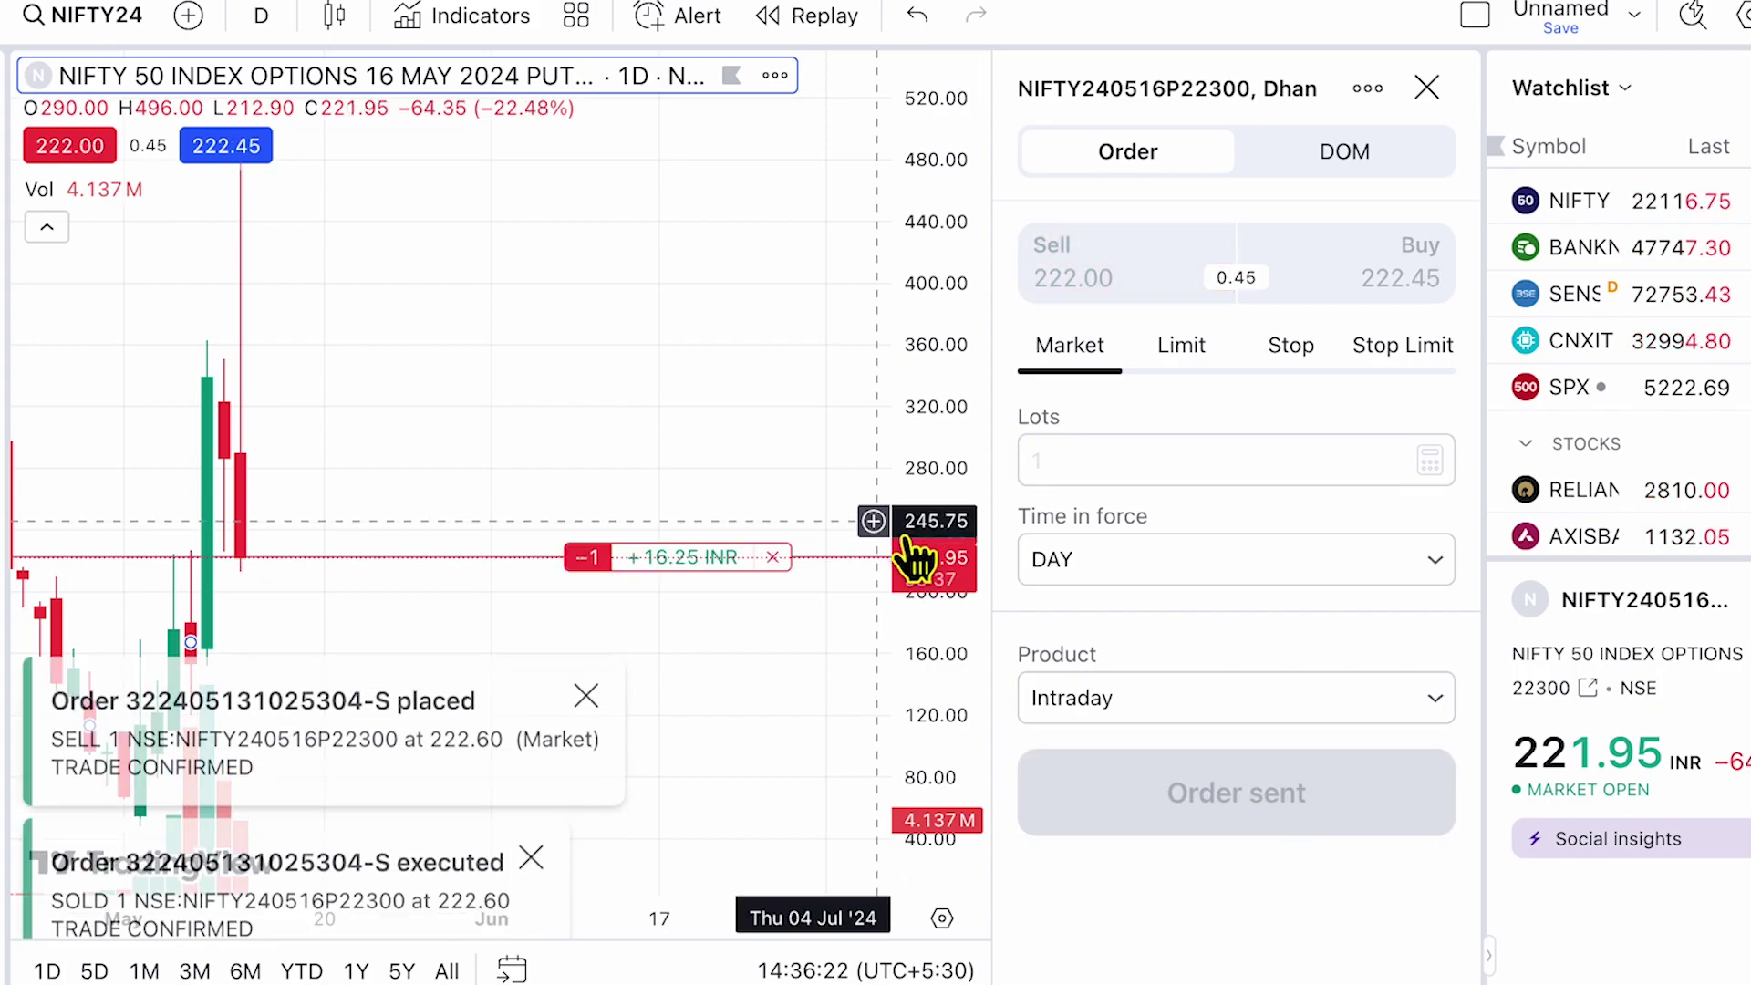
pyautogui.click(1425, 86)
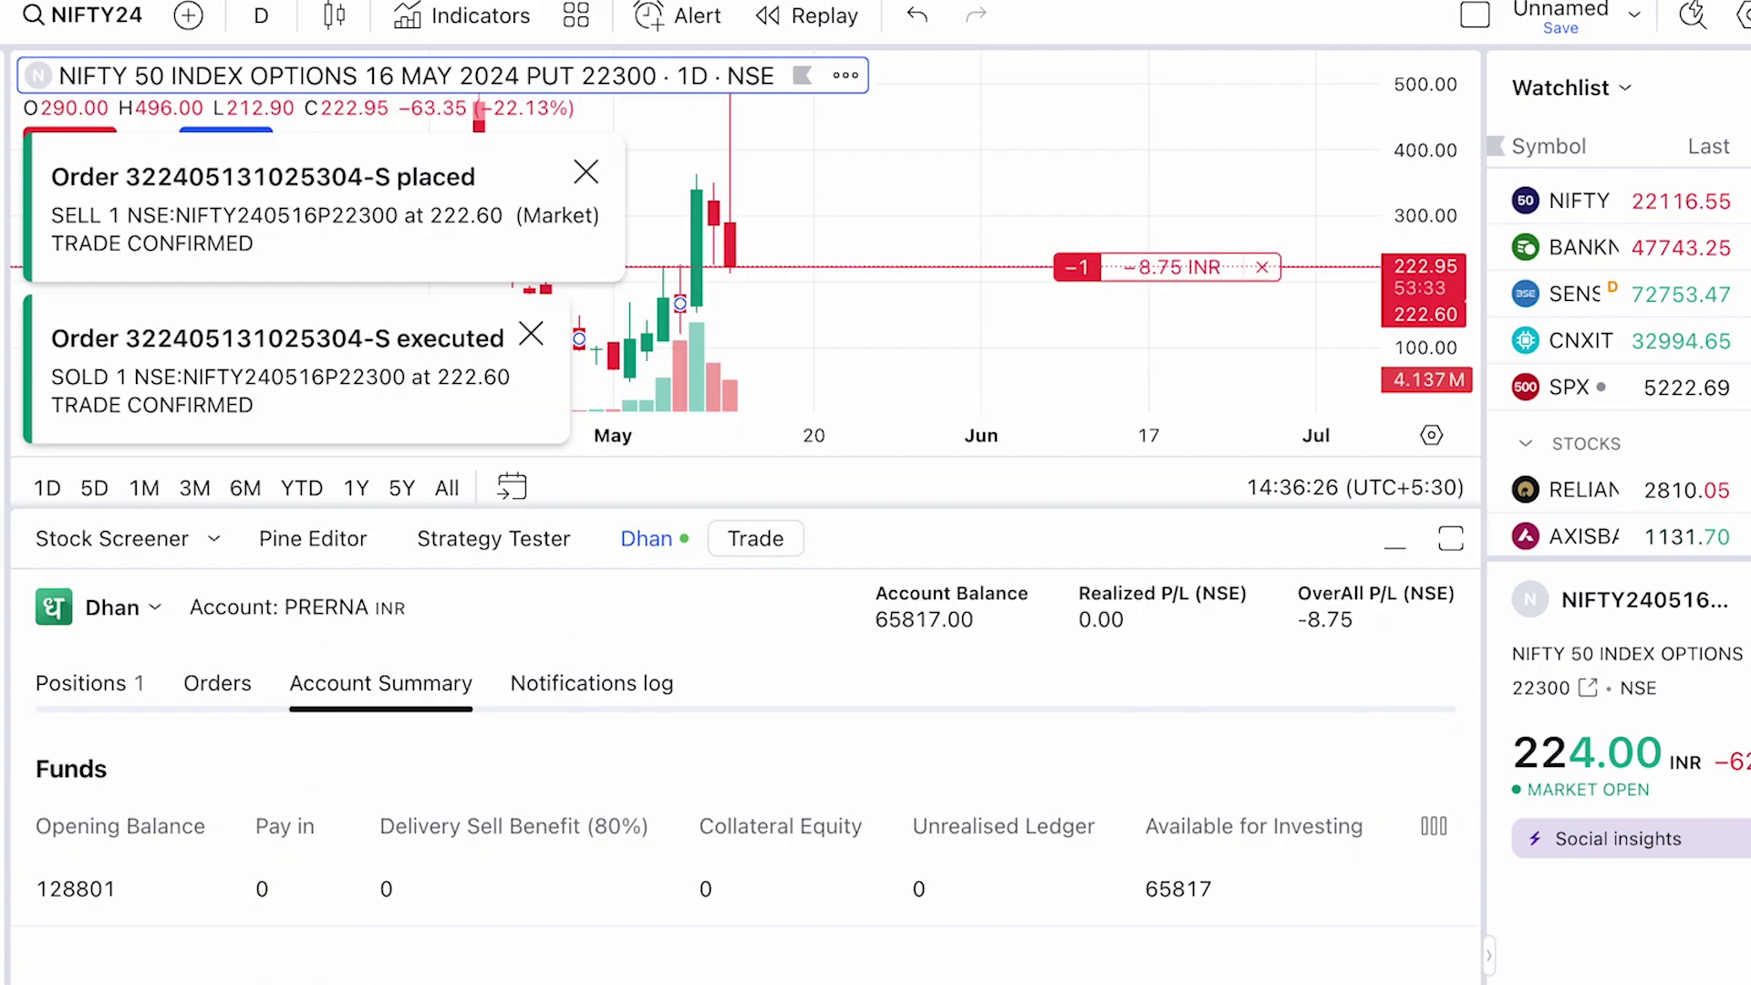
pyautogui.click(106, 680)
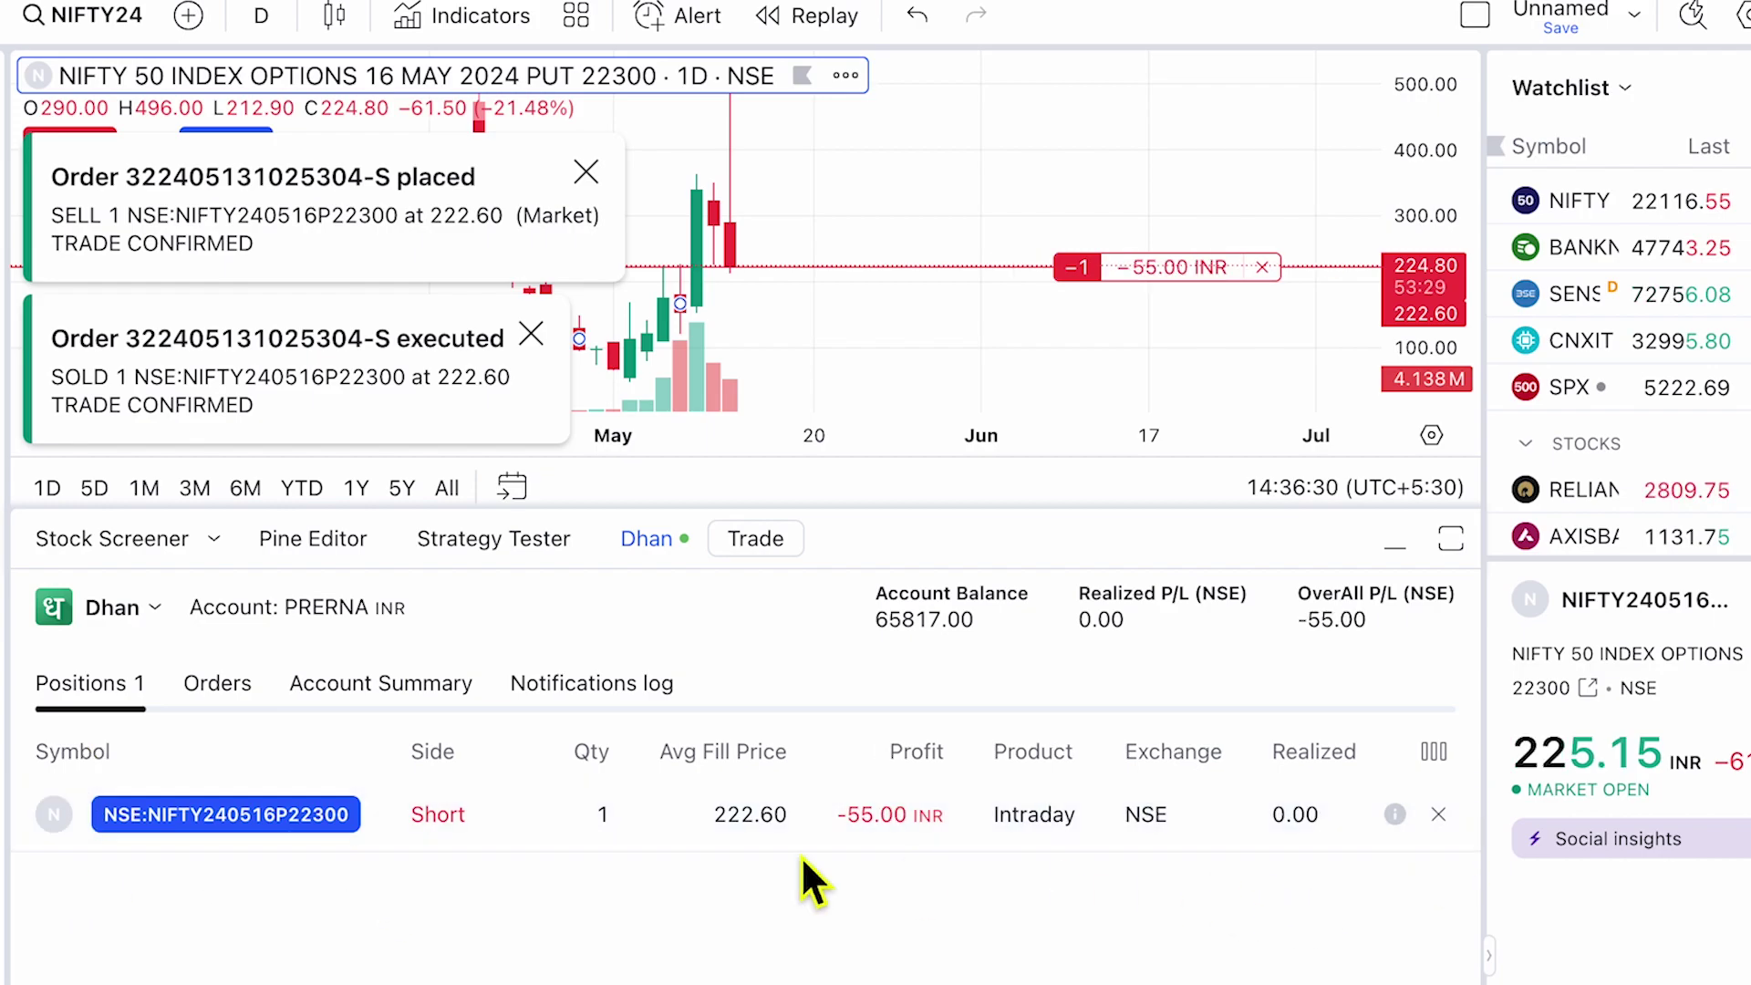
pyautogui.click(1394, 545)
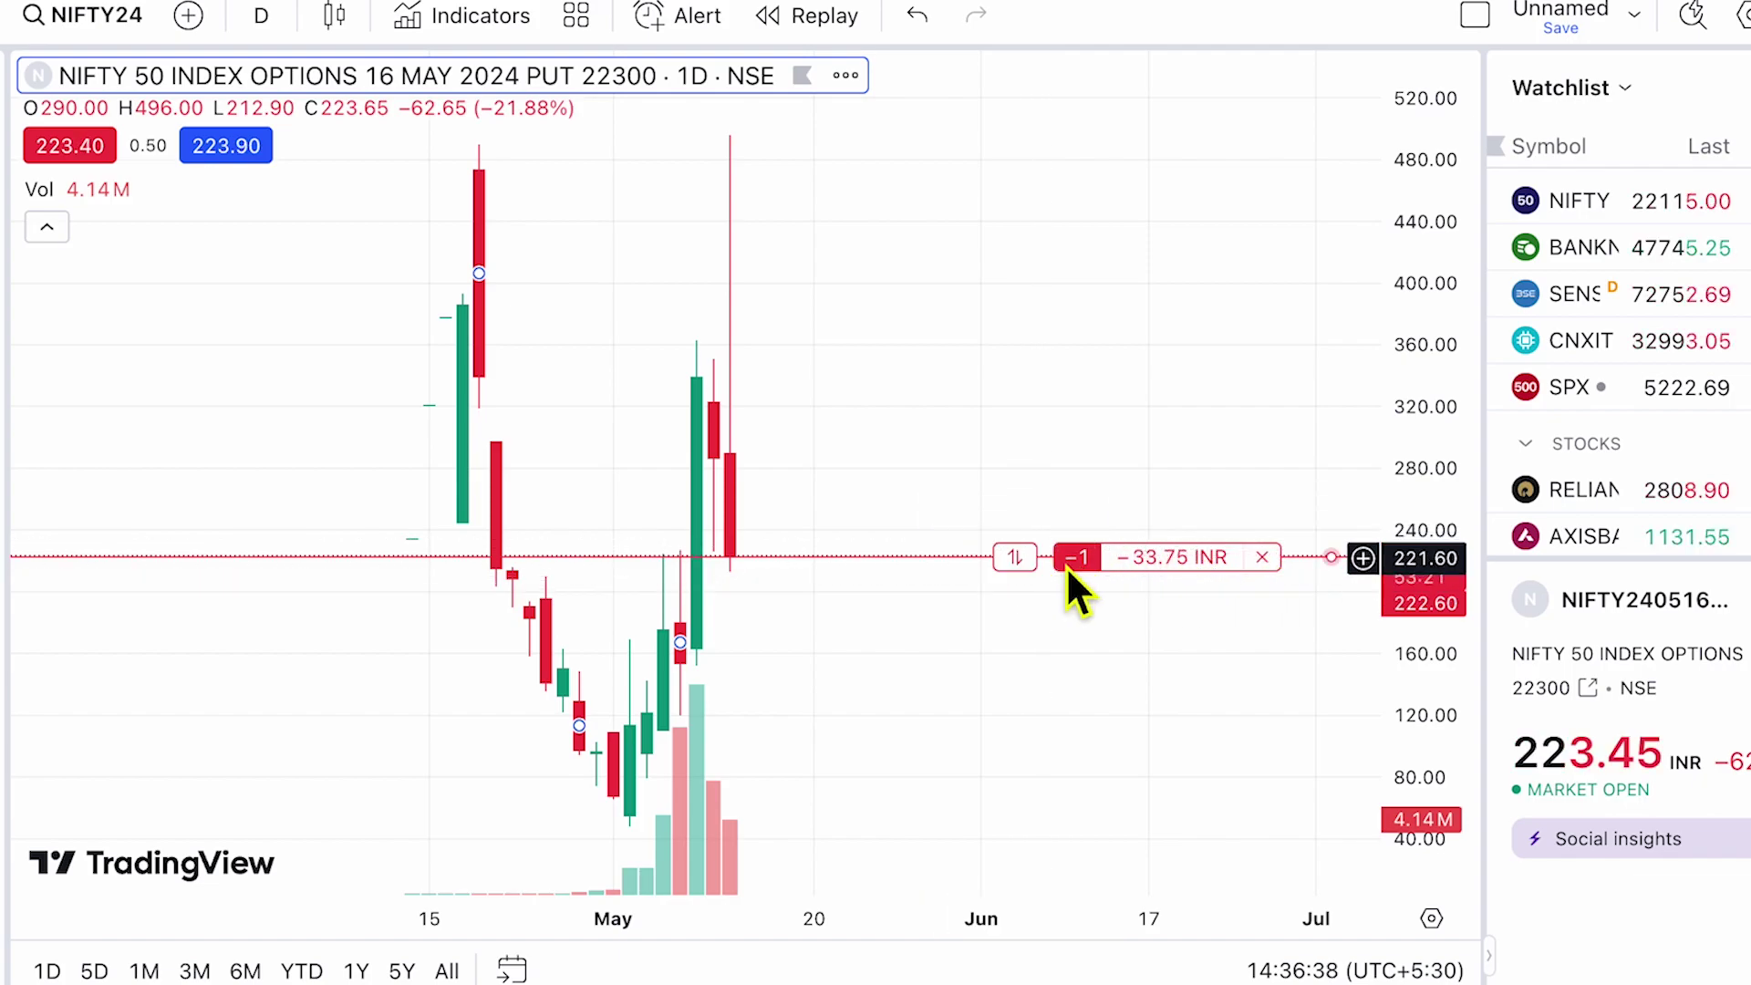
# - Reverse the short 22300 put into a one-lot long at 222.15, then close it at 219.70
pyautogui.click(1014, 558)
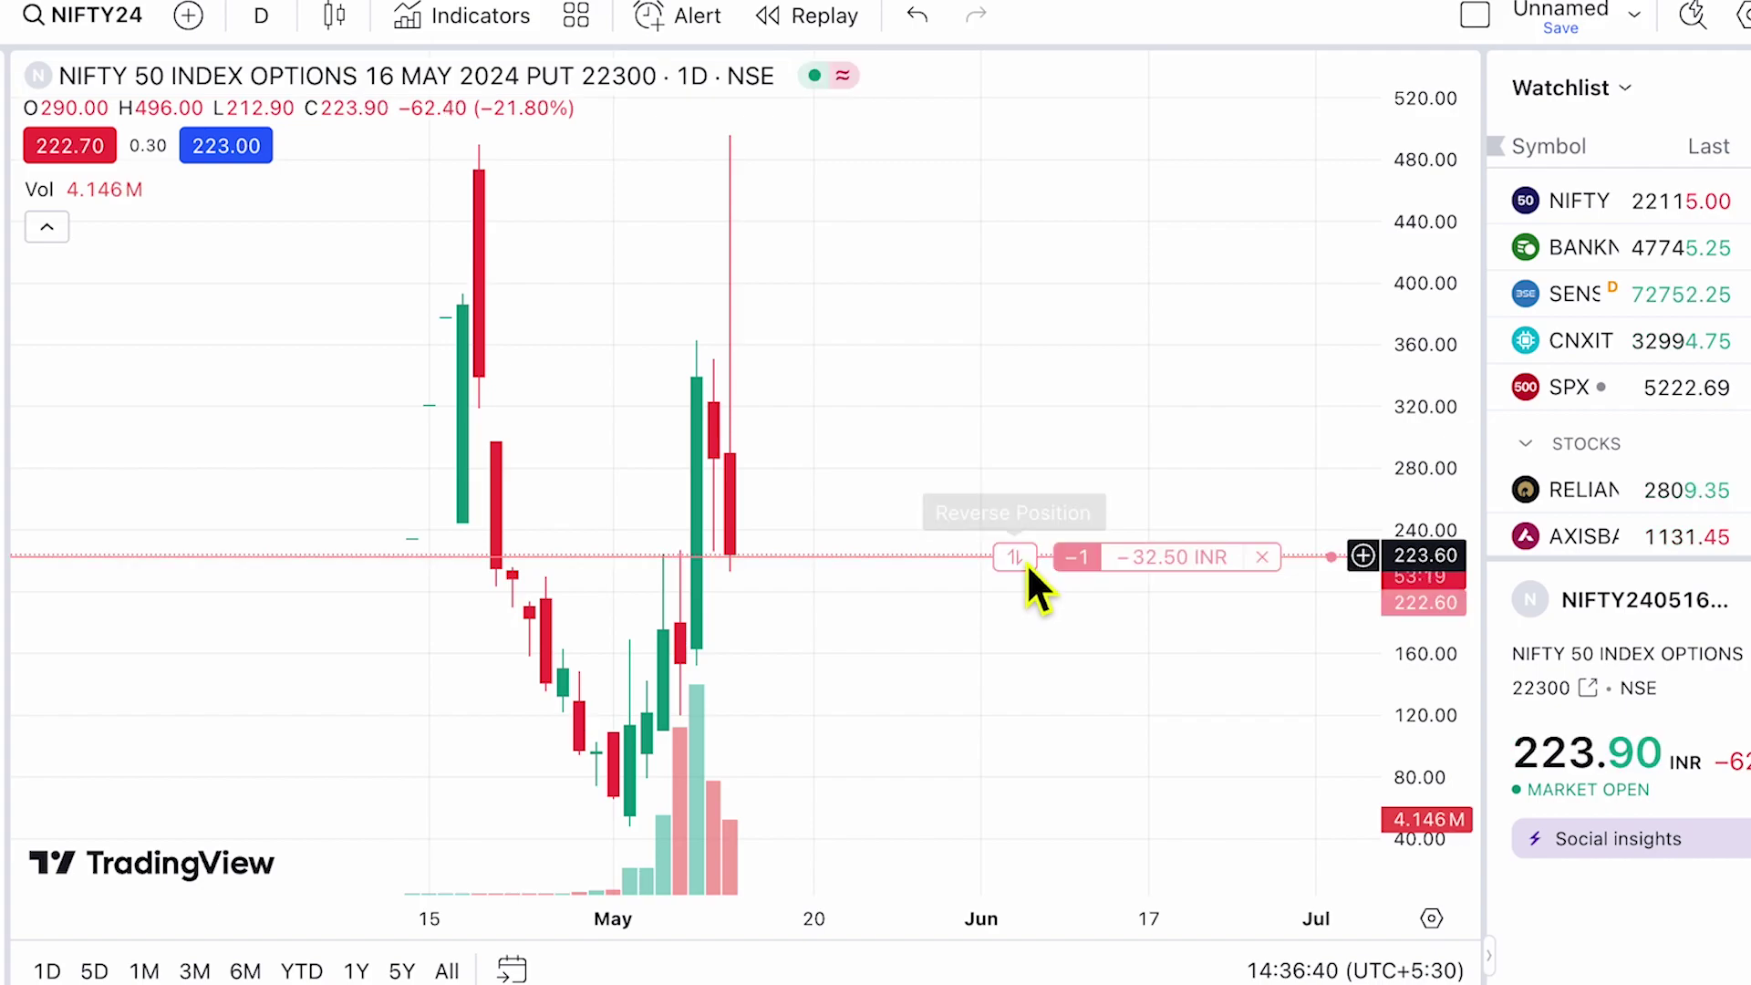
pyautogui.click(1171, 636)
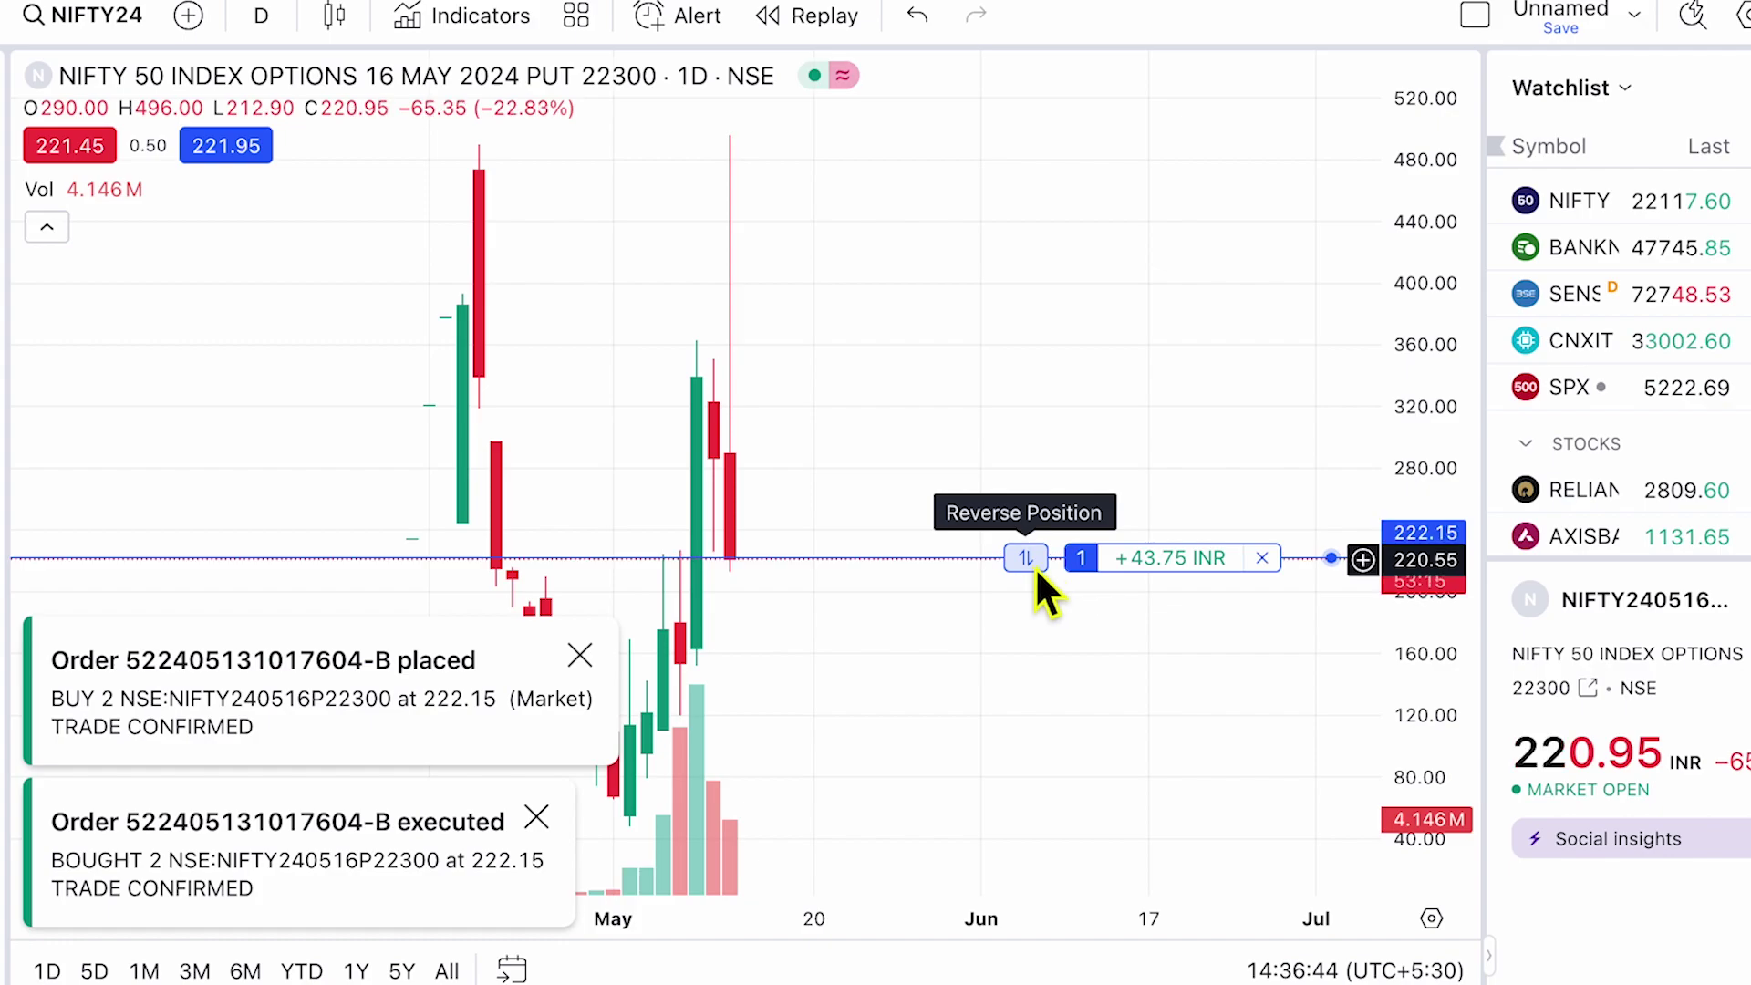
pyautogui.click(1265, 560)
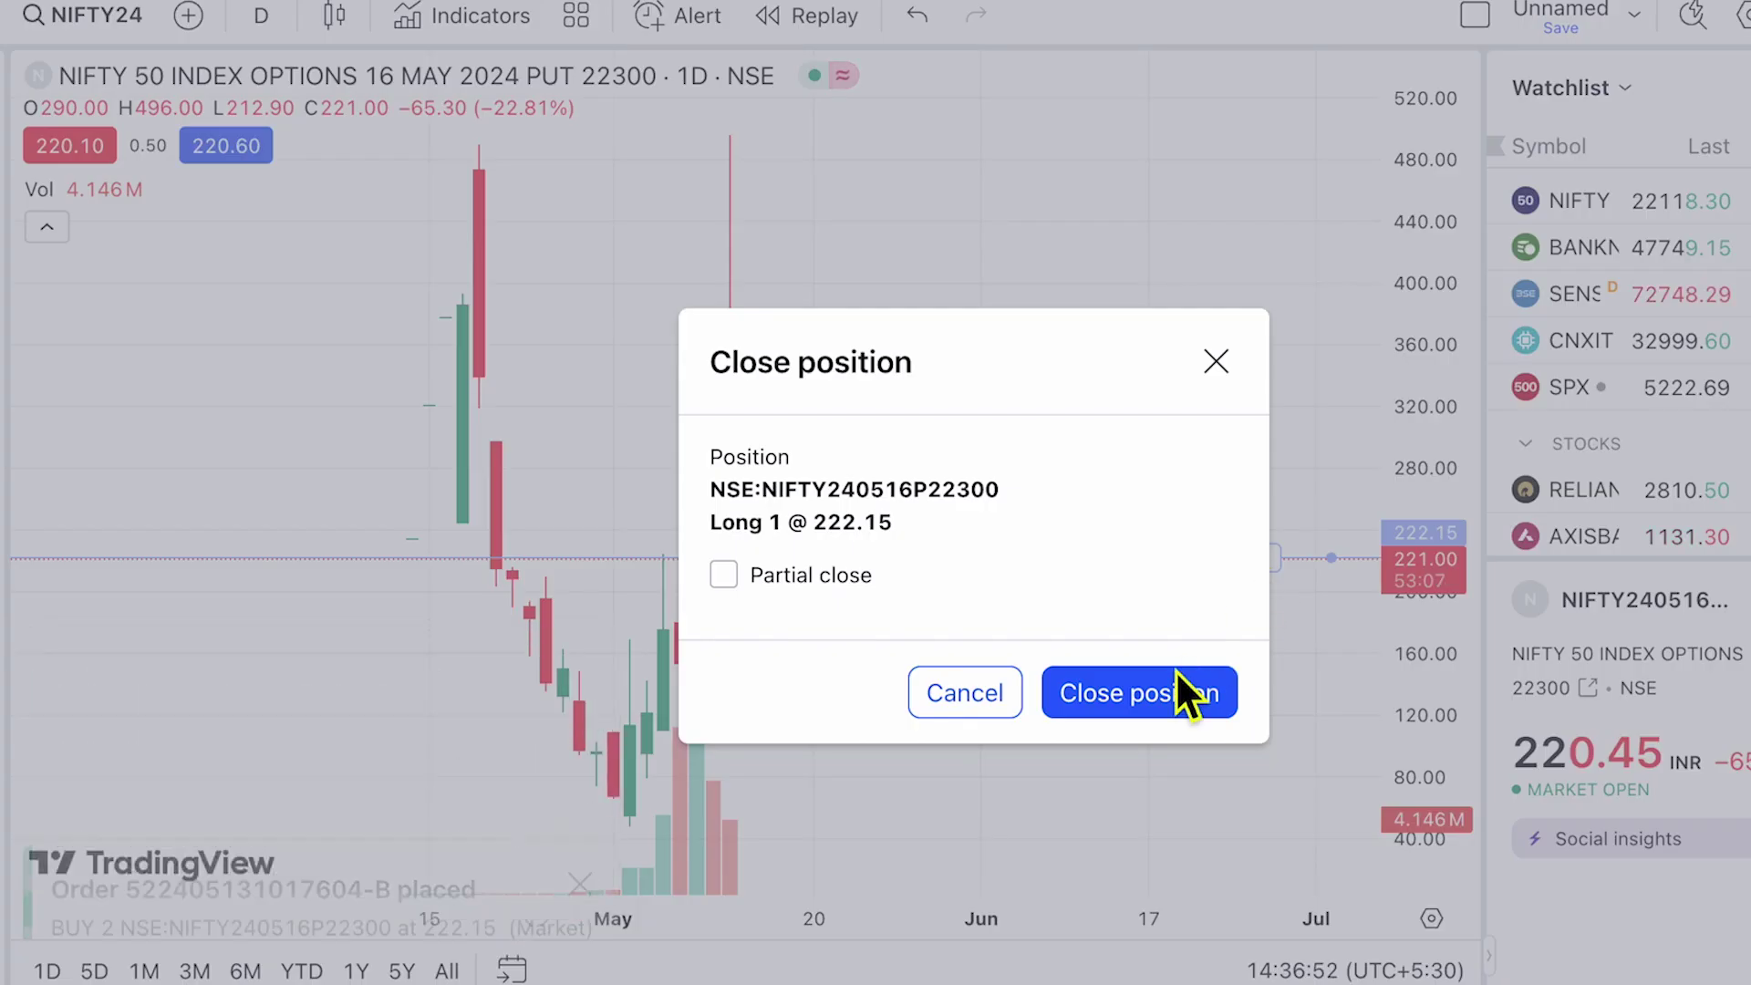
pyautogui.click(1127, 692)
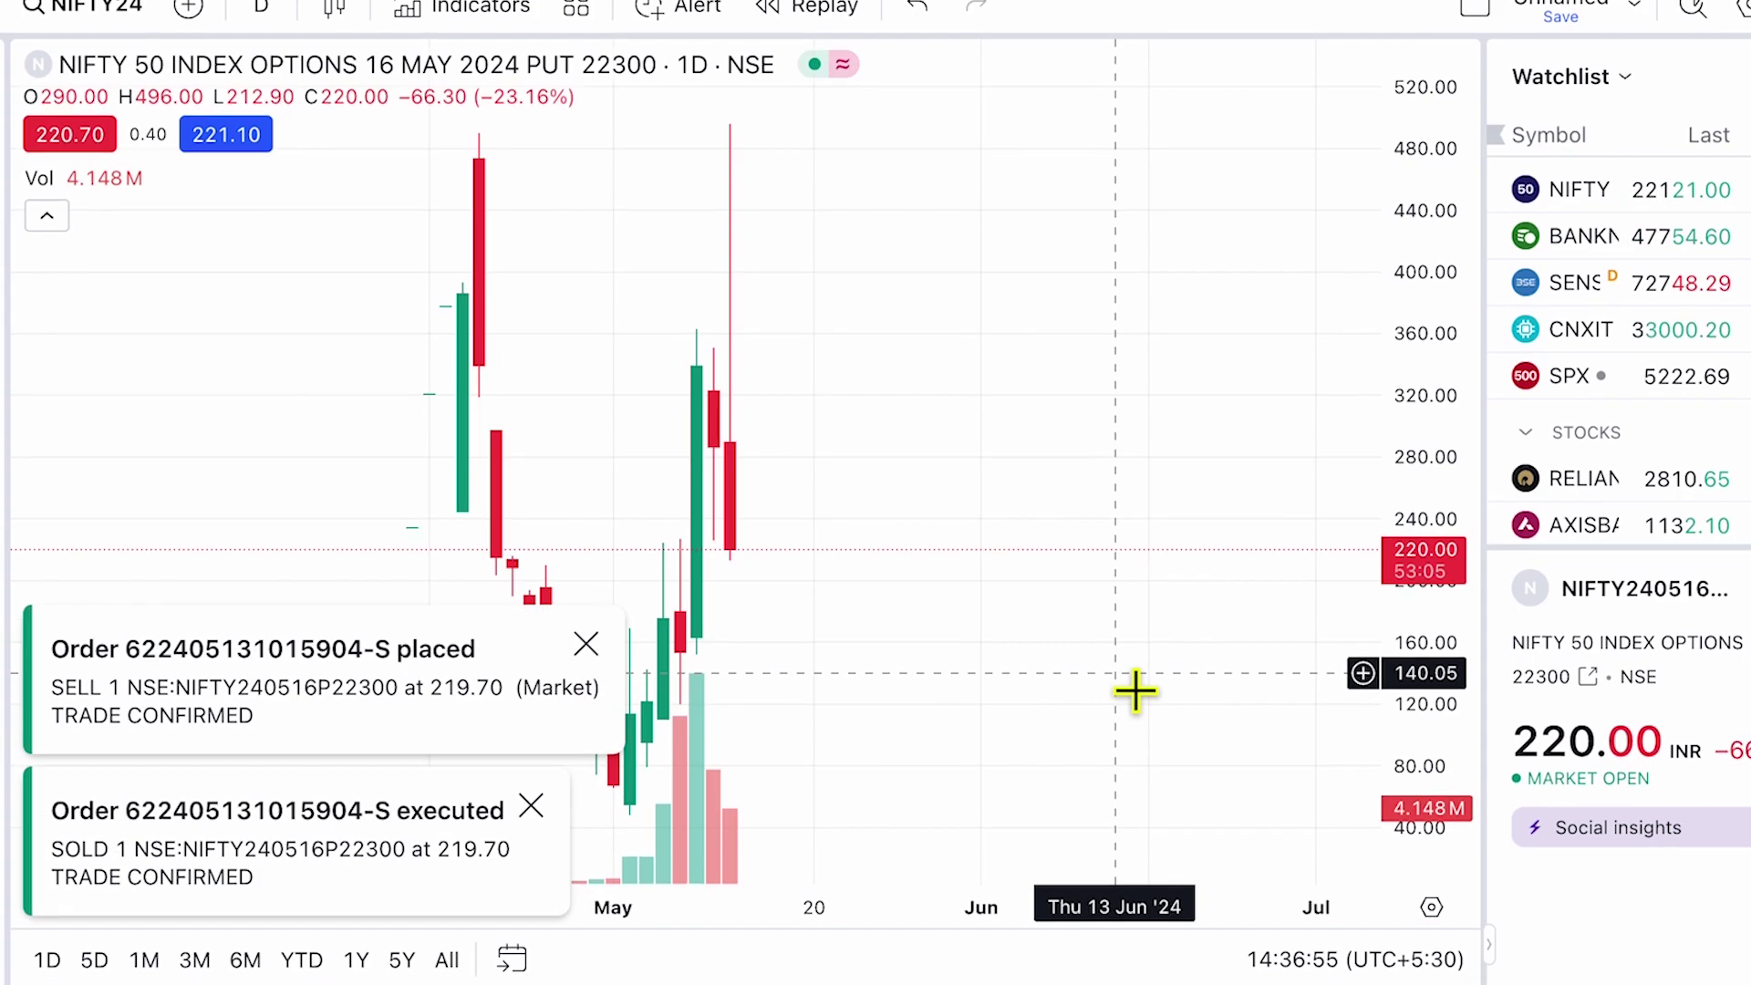
pyautogui.click(1396, 955)
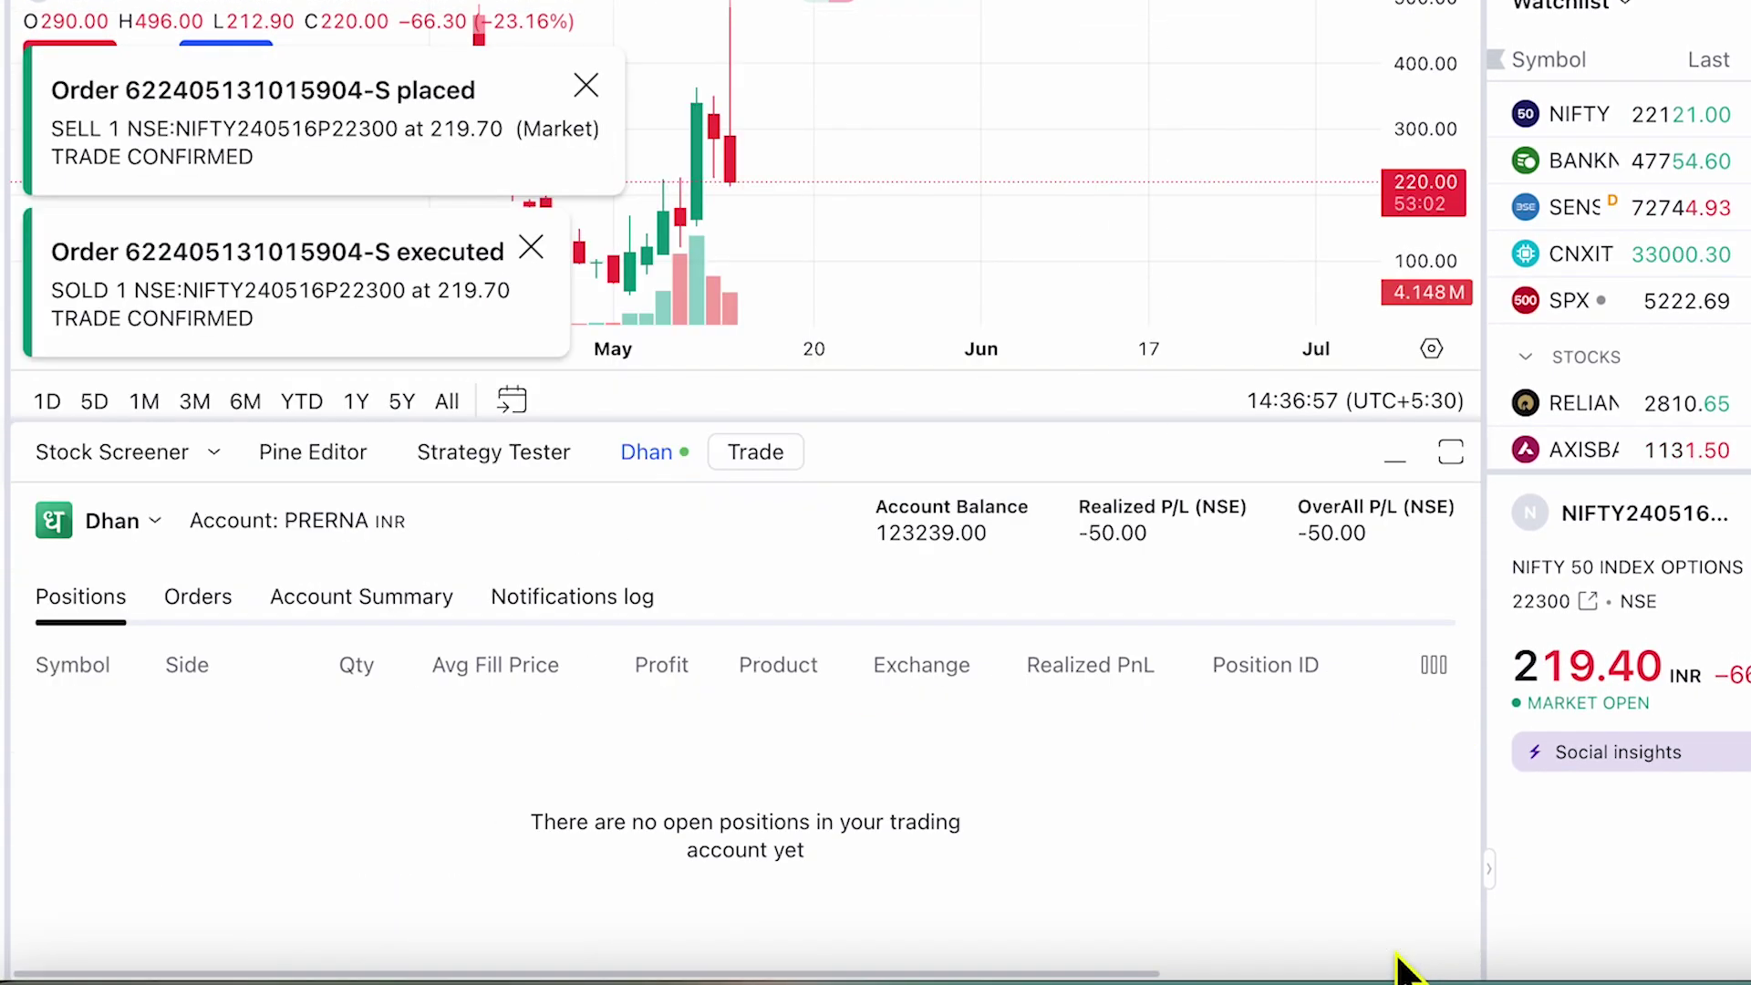
pyautogui.click(206, 598)
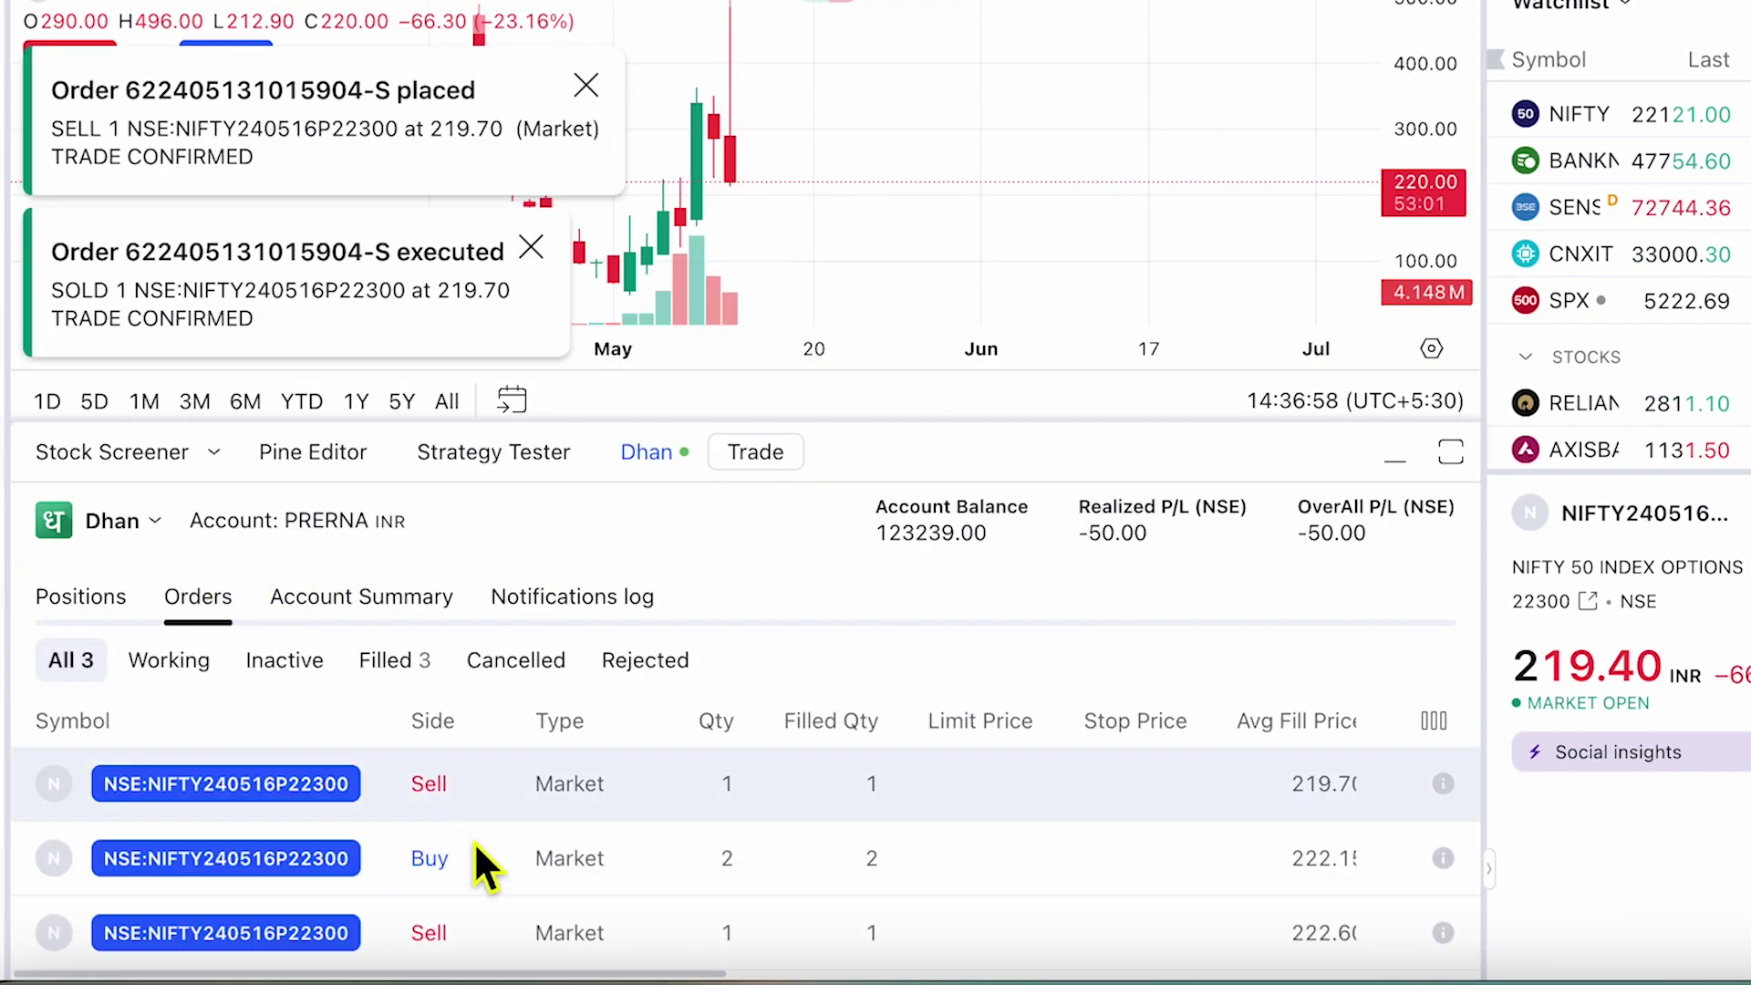
pyautogui.hscroll(5, 659, 862)
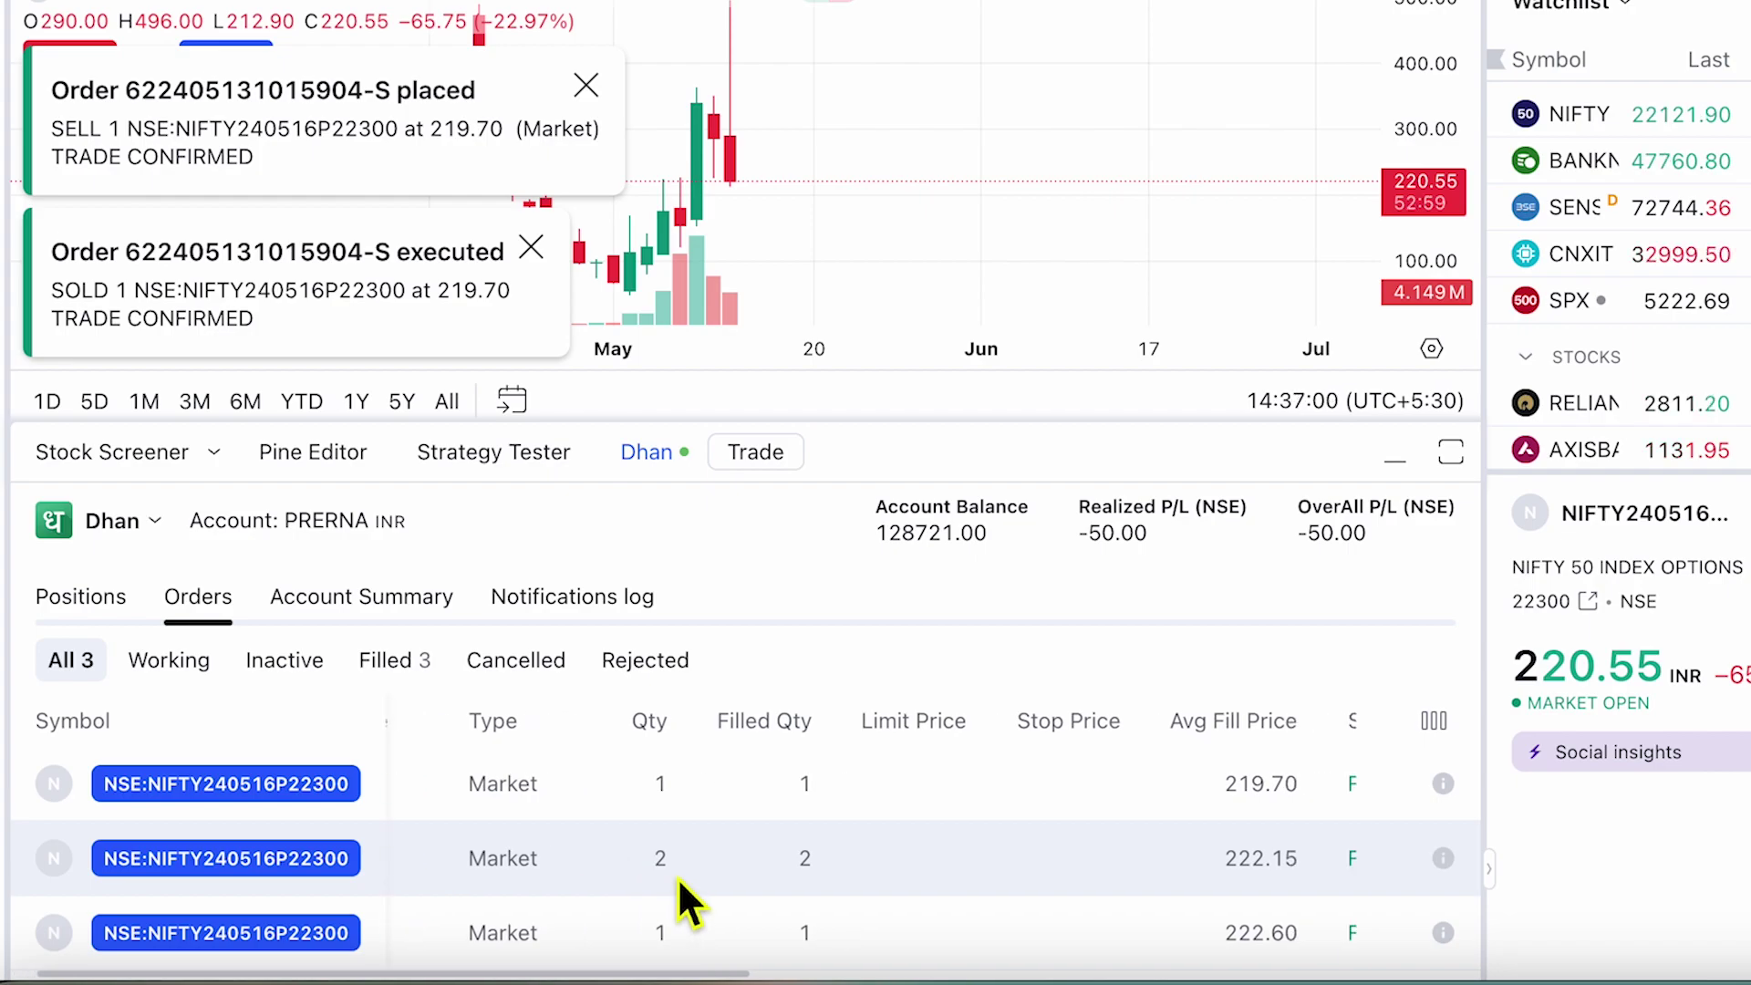
pyautogui.hscroll(-5, 677, 877)
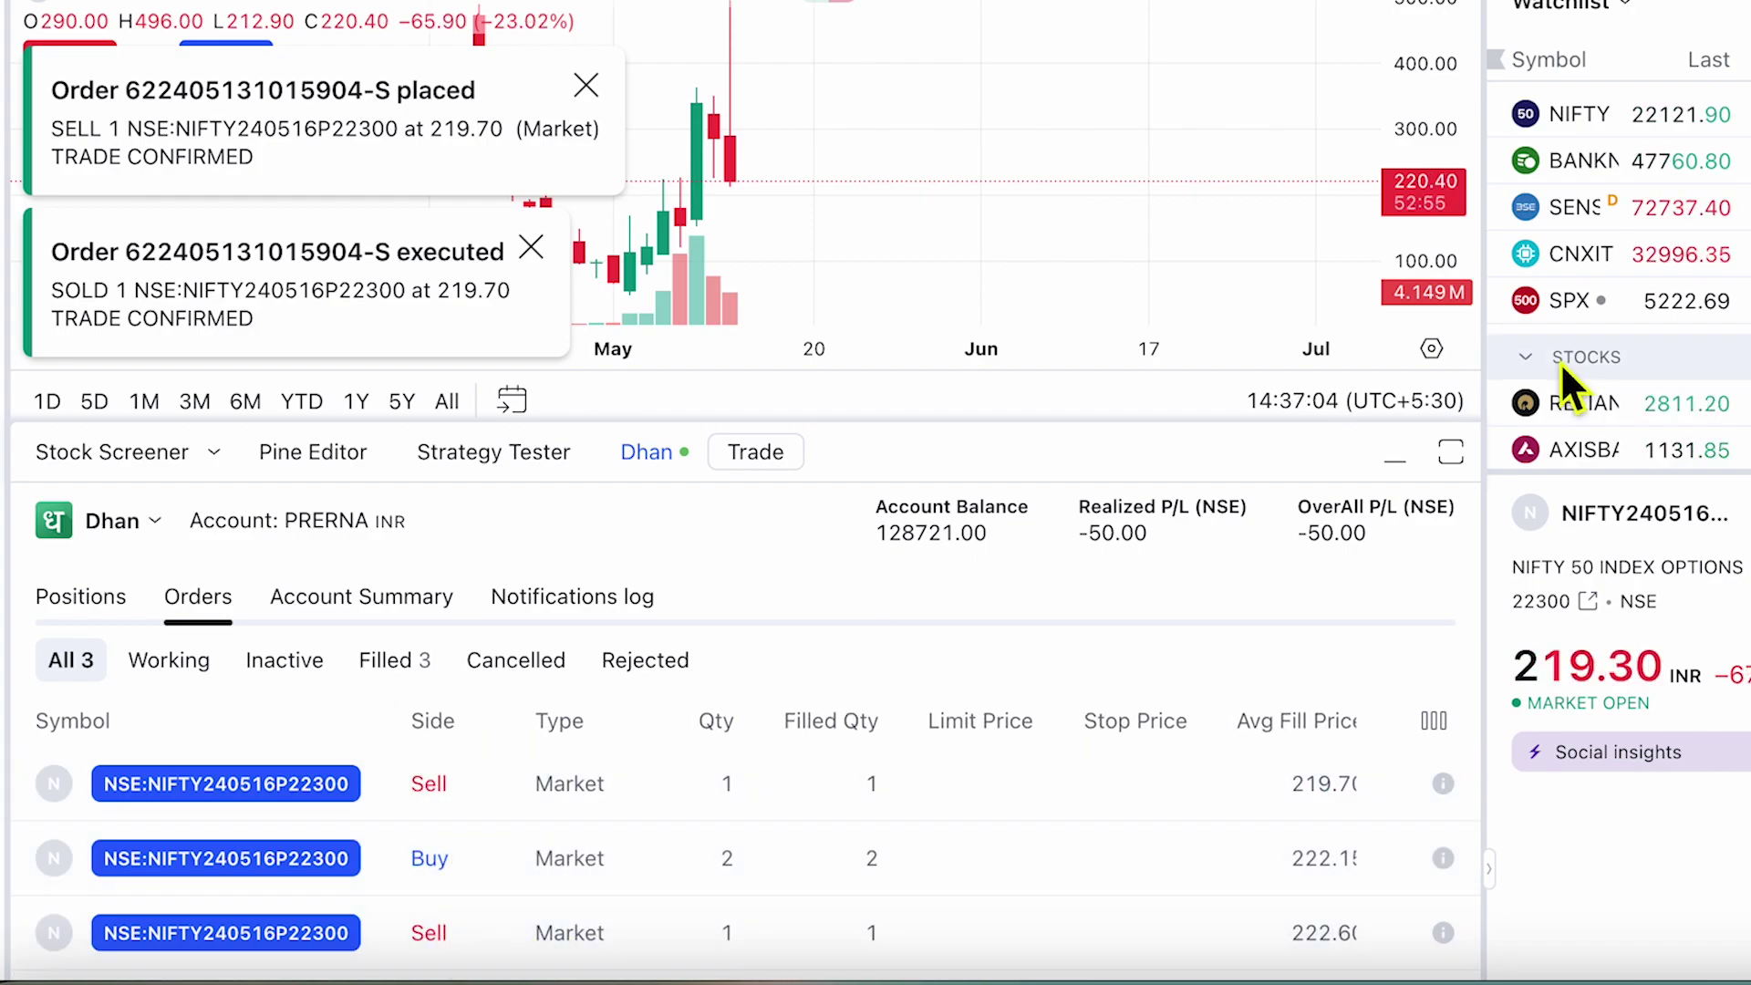
pyautogui.click(1395, 453)
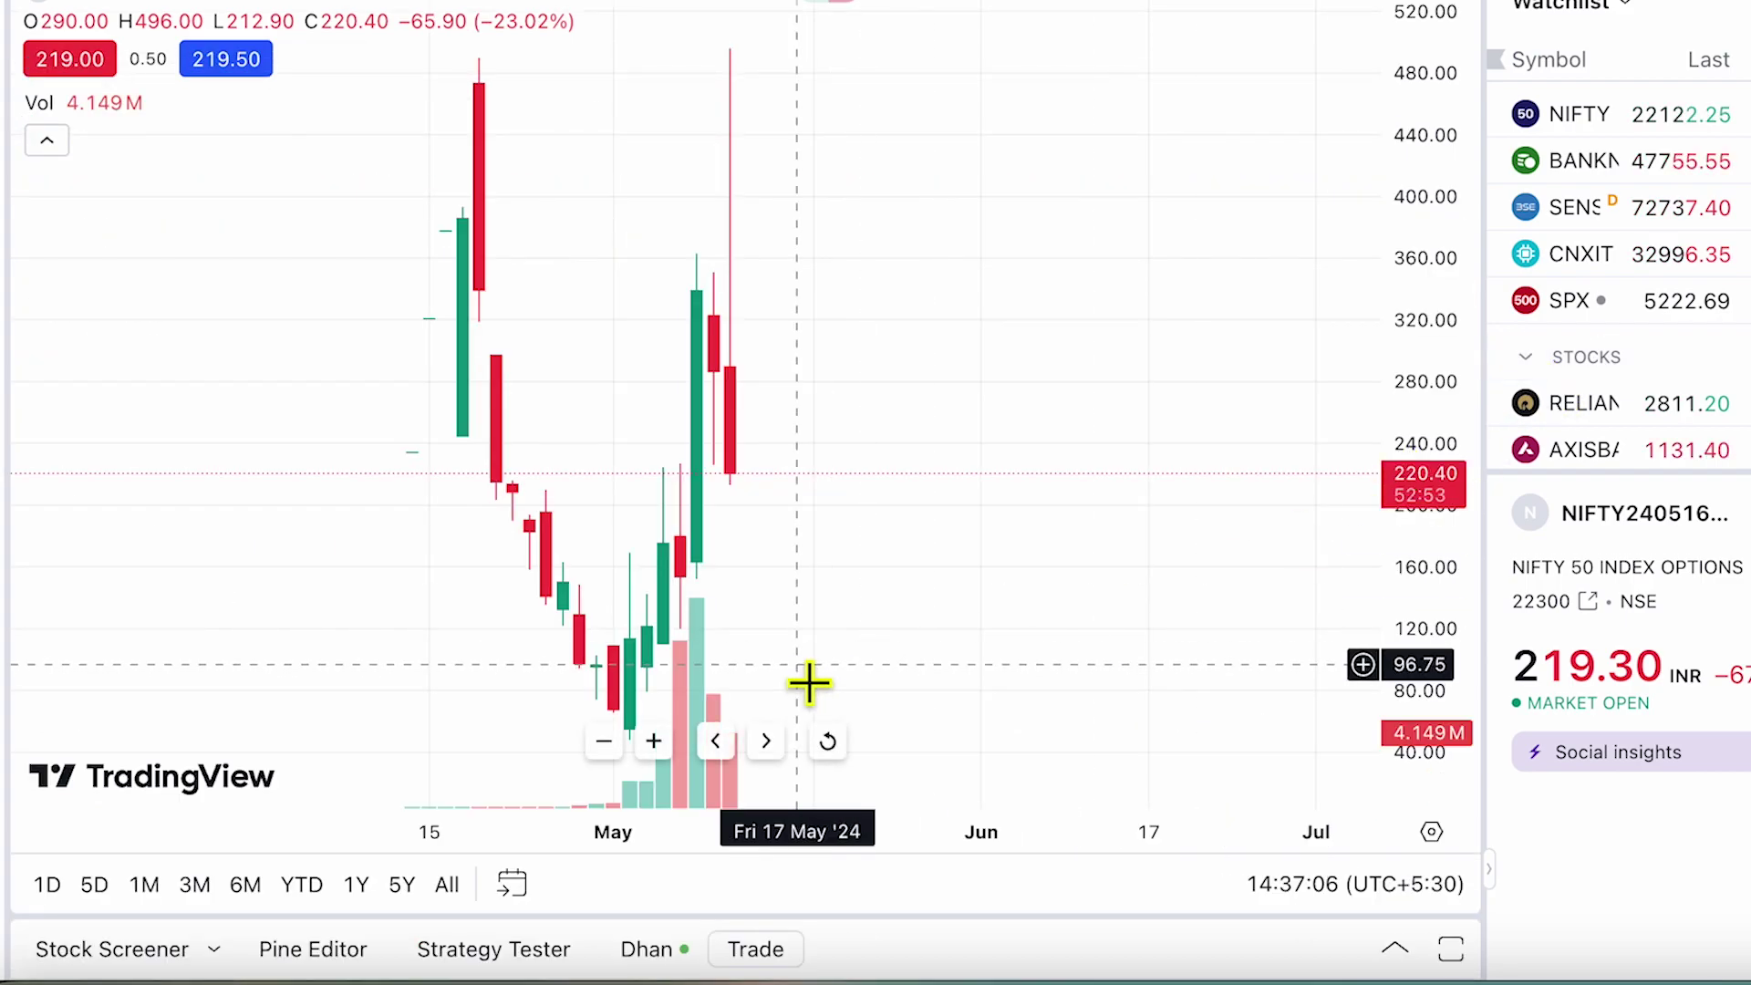